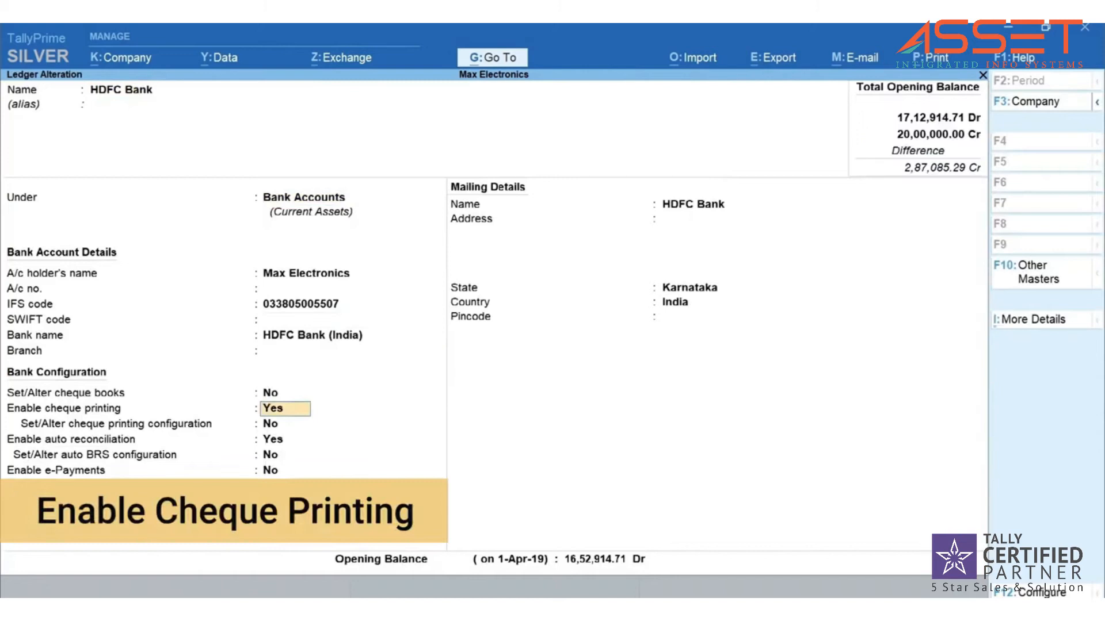
- Turn on altering the cheque printing configuration for the HDFC Bank ledger and choose CTS Format 3 as the cheque format
key(Return)
text(y)
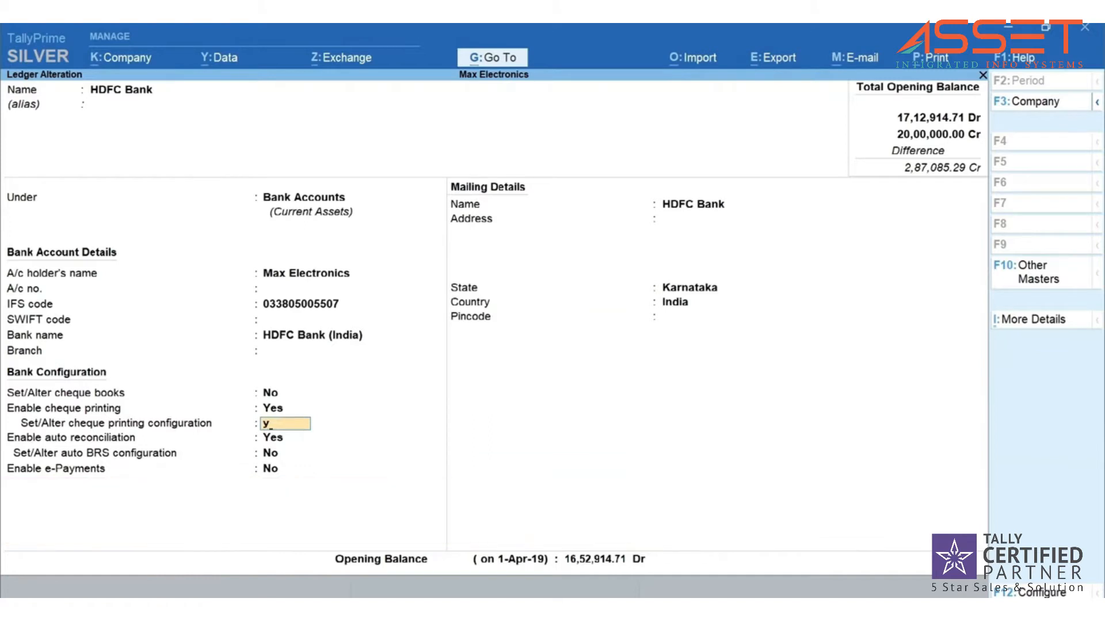
key(Return)
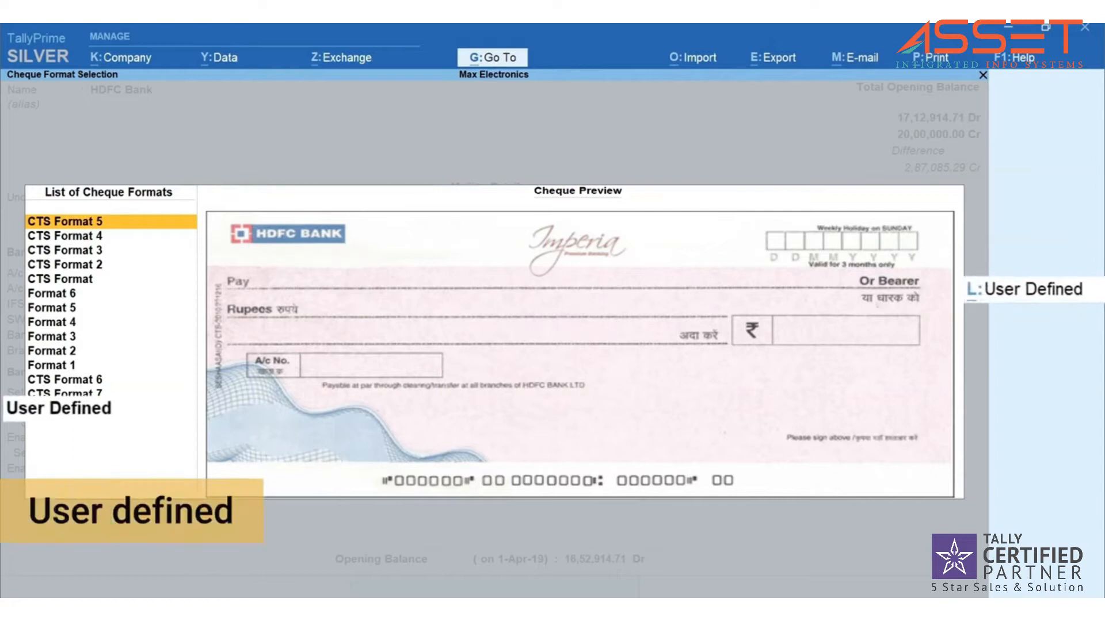
key(Down)
key(Down)
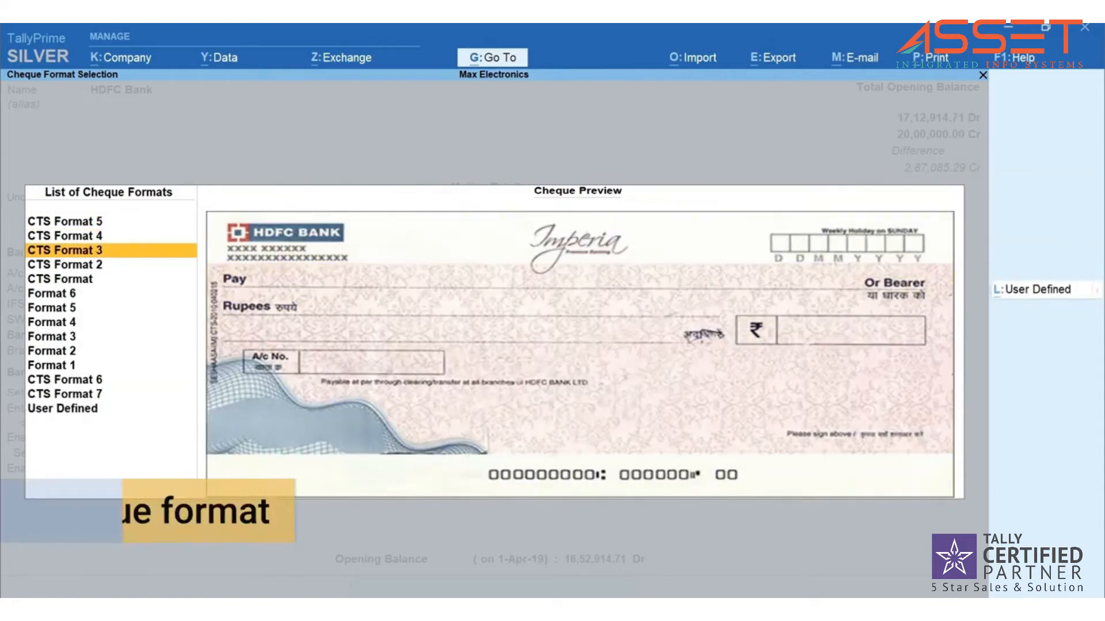
key(Return)
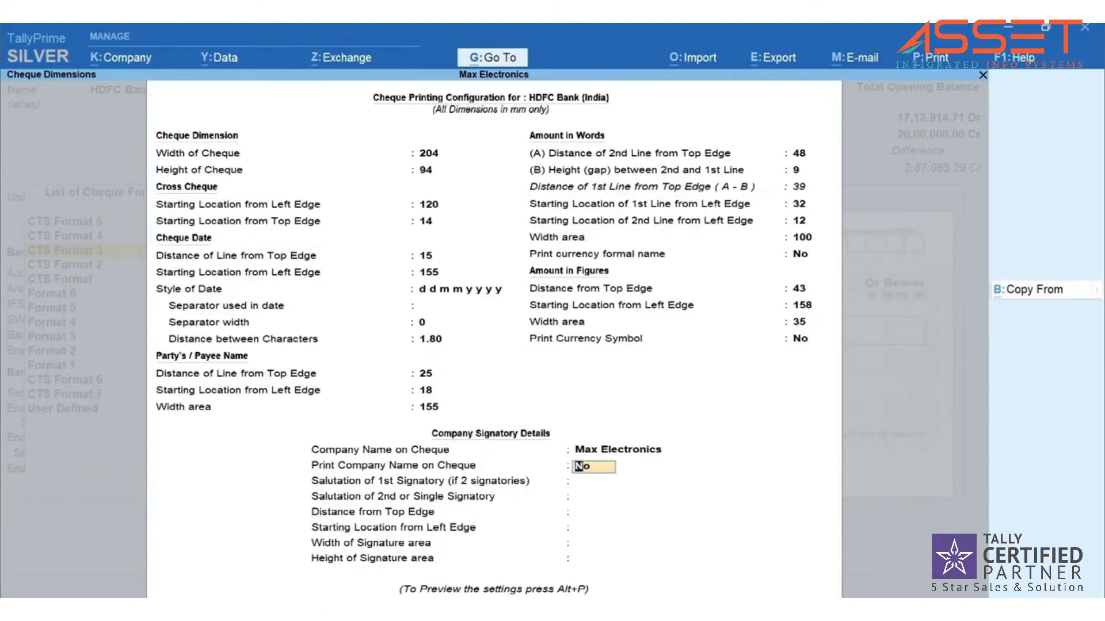
- Set the company name to print on the cheque and enter Managing Director as the salutation of the first signatory
key(y)
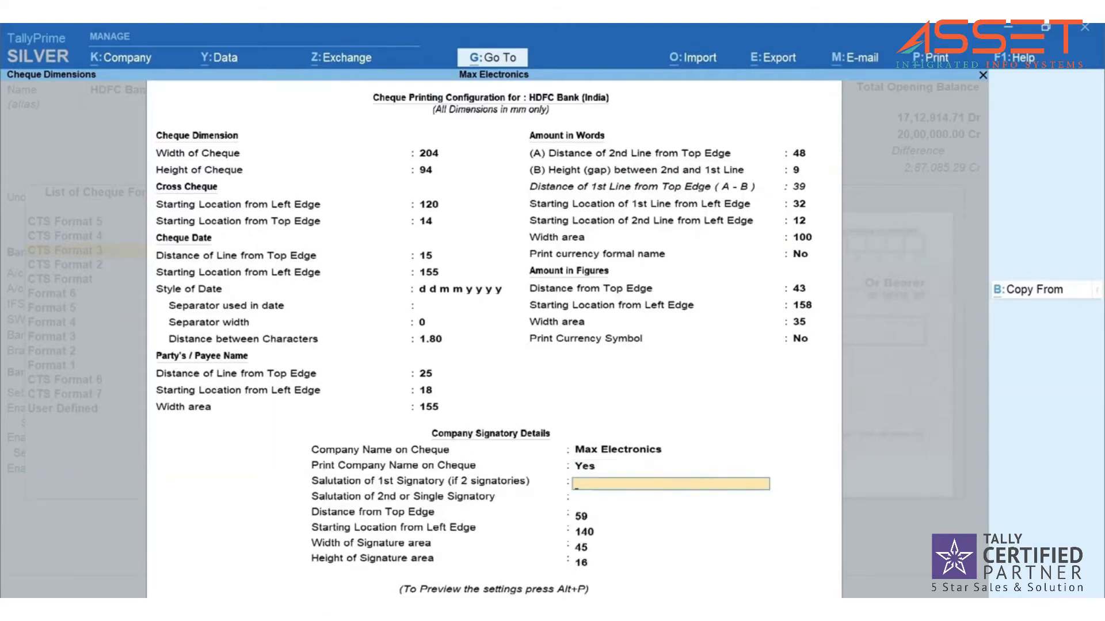
text(ector)
key(Return)
key(Return)
key(Return)
key(Return)
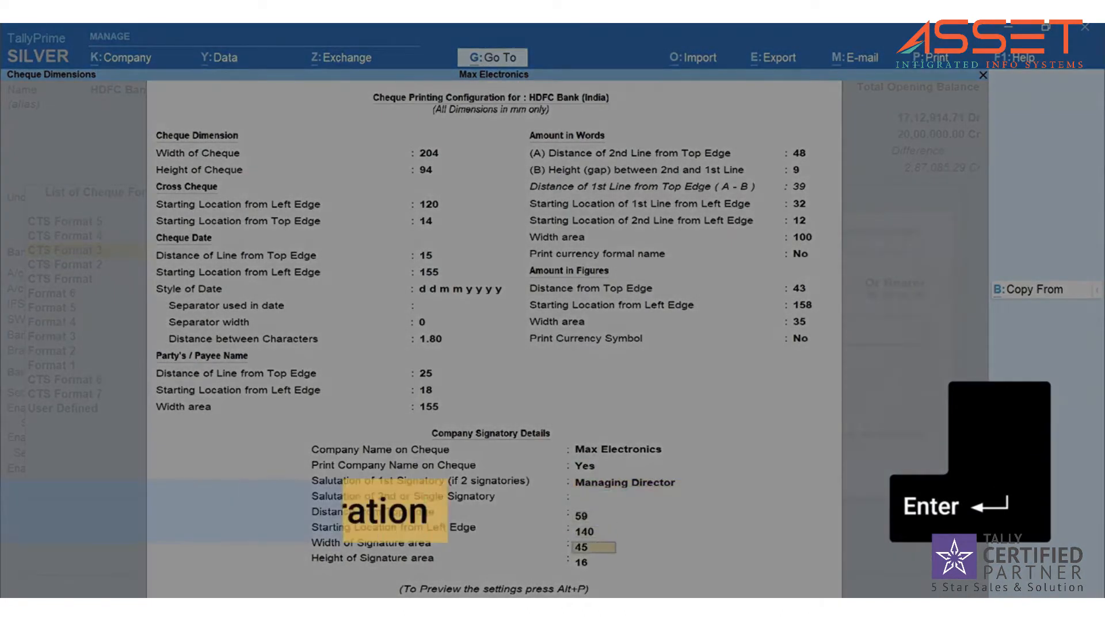
key(Return)
key(Return)
- Preview the sample cheque at a zoomed size, and return to the HDFC Bank ledger alteration
key(i)
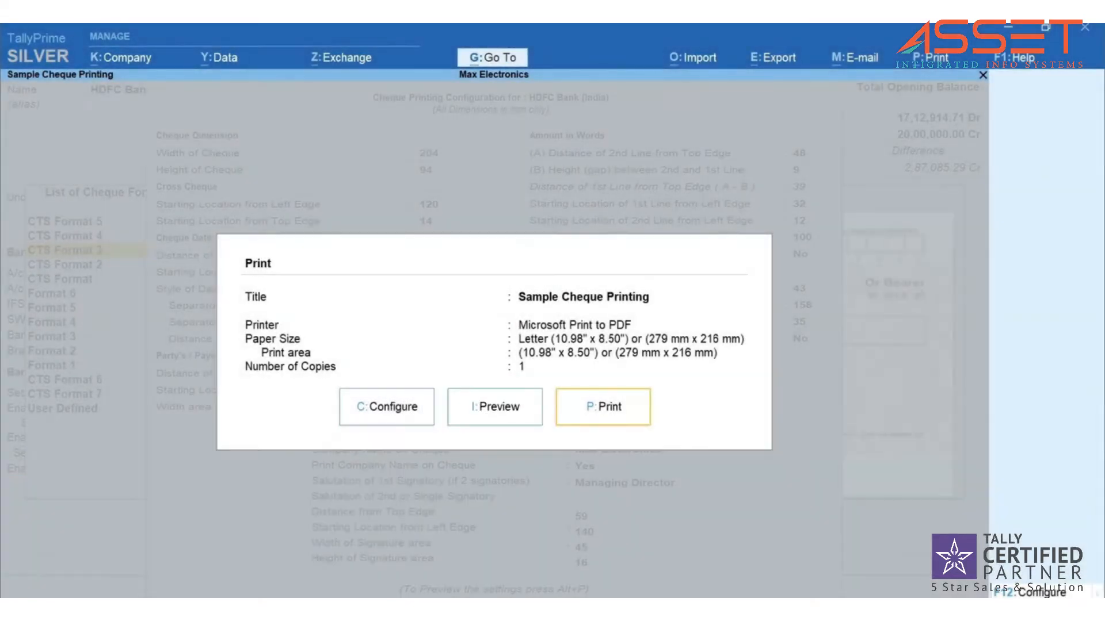
key(alt+z)
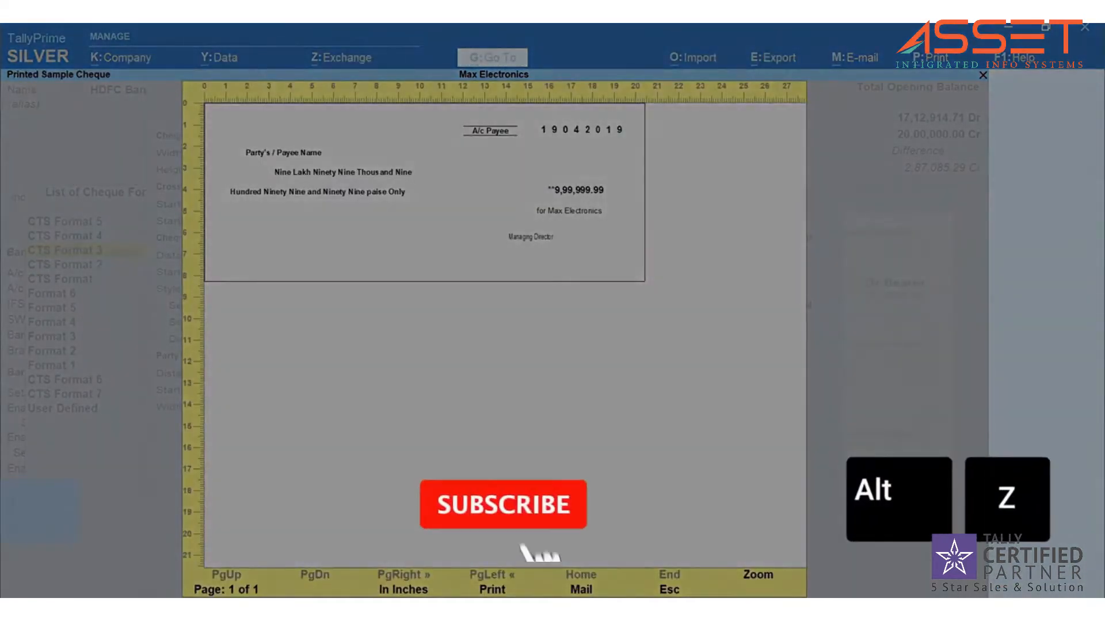
key(Escape)
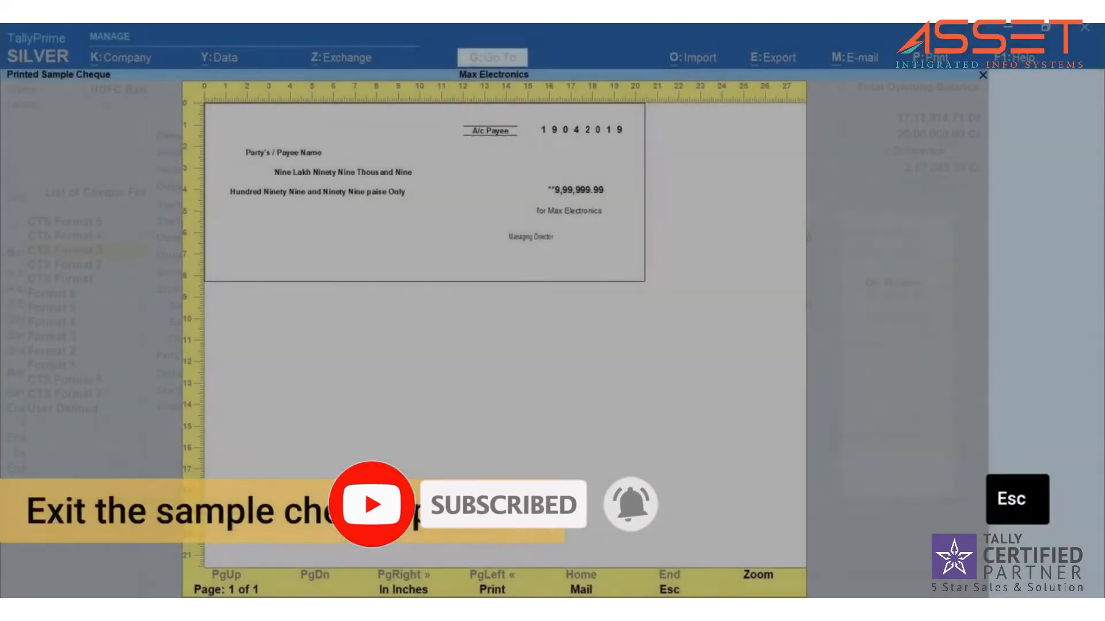
key(Escape)
key(Escape)
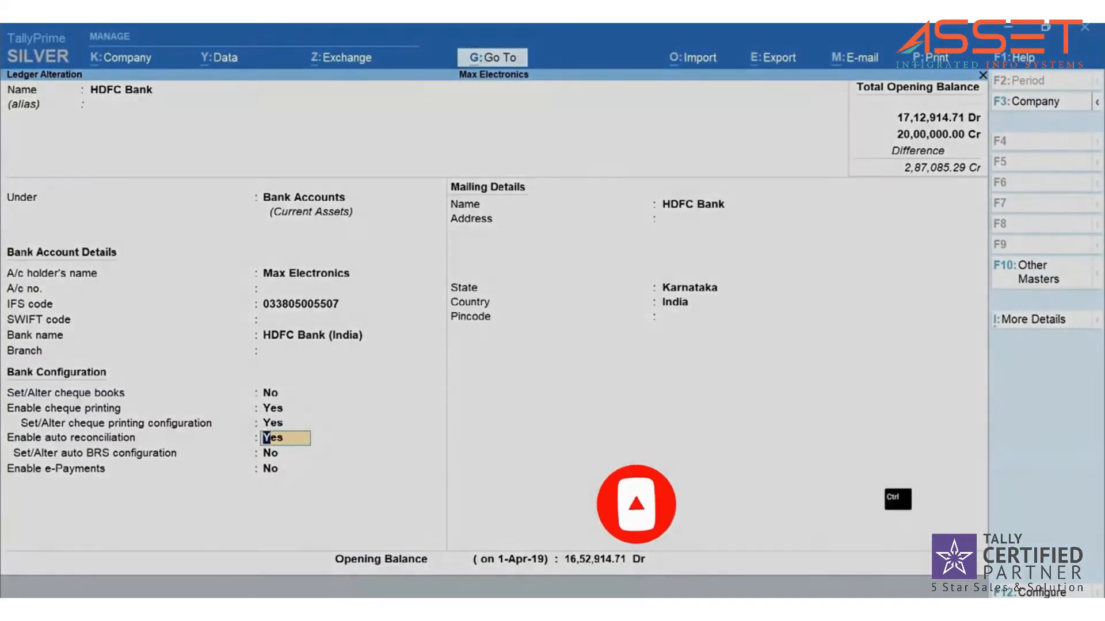
- Save the altered HDFC Bank ledger and return to the Gateway of Tally
key(ctrl+a)
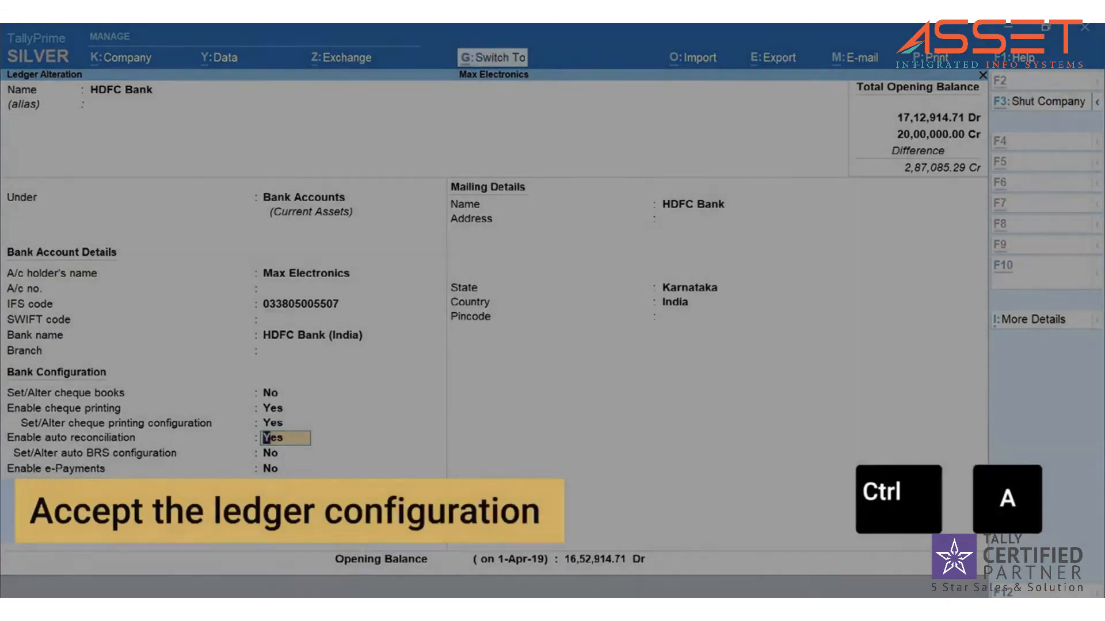
key(Escape)
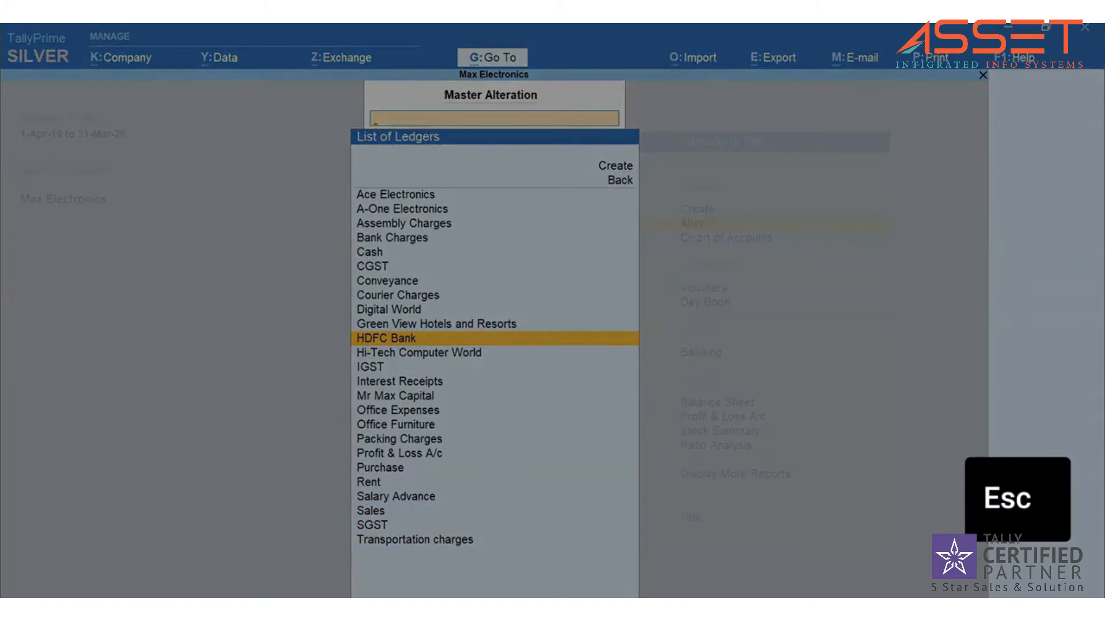
key(Escape)
key(Escape)
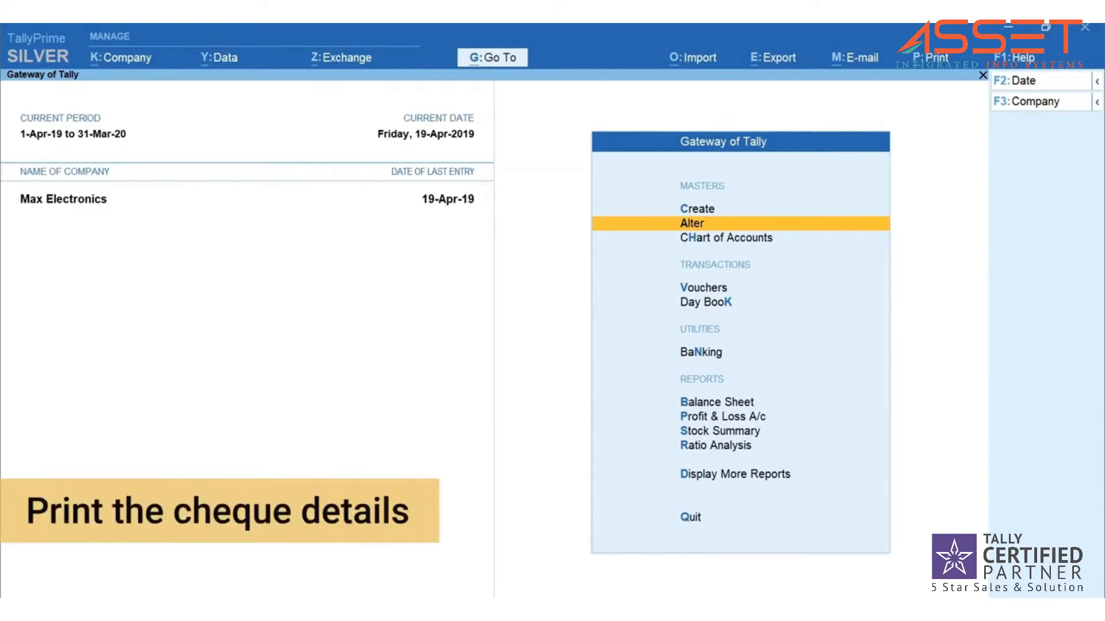
- Start a payment voucher with HDFC Bank as the account
key(v)
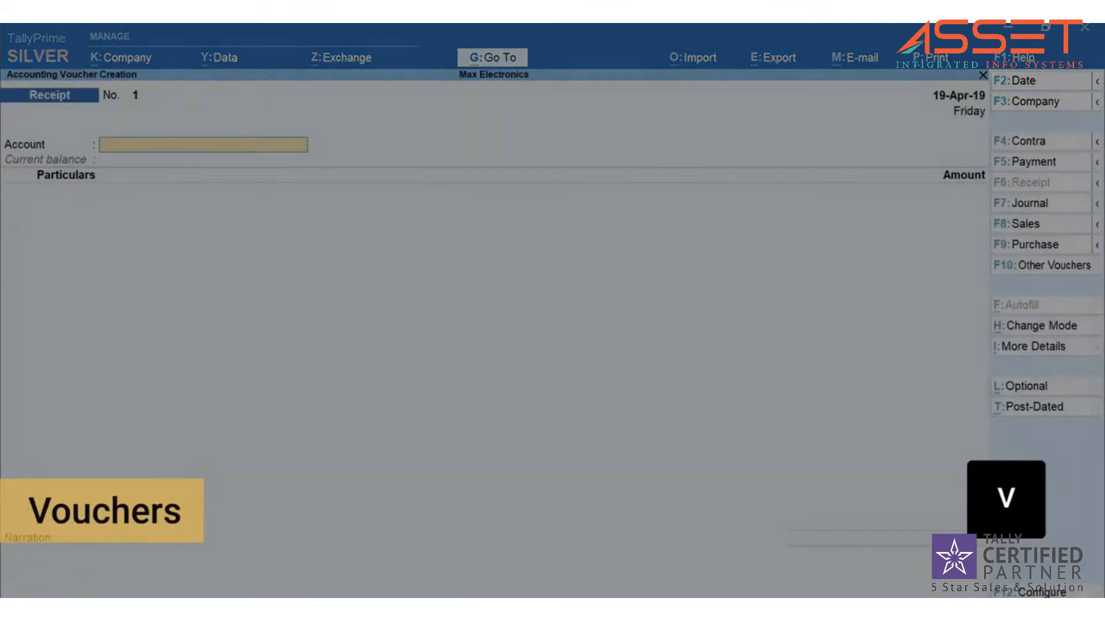
key(F5)
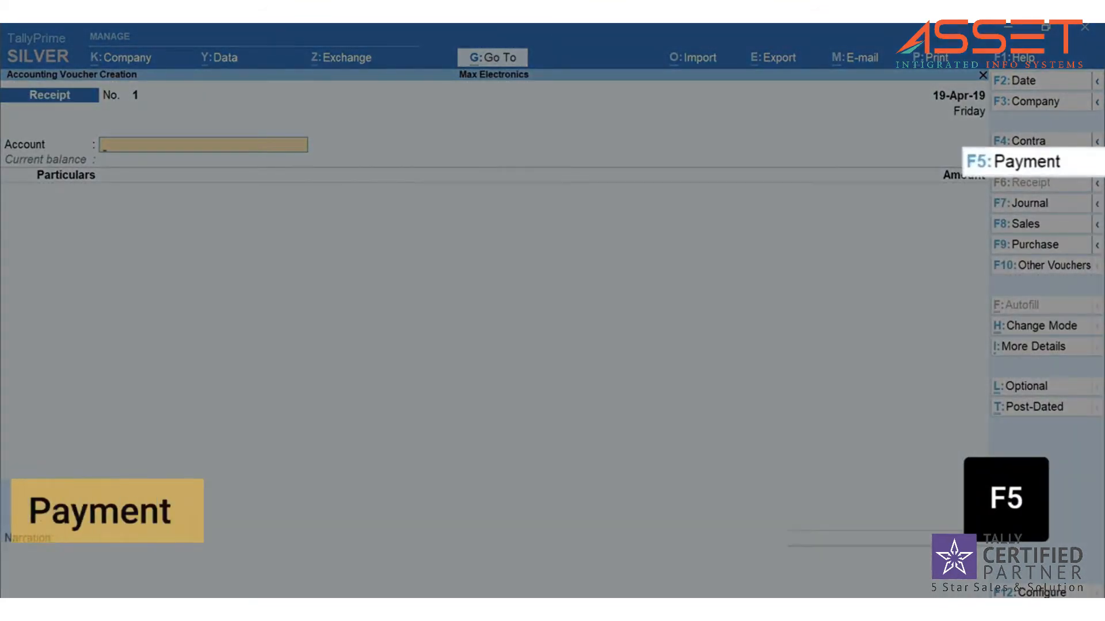
key(space)
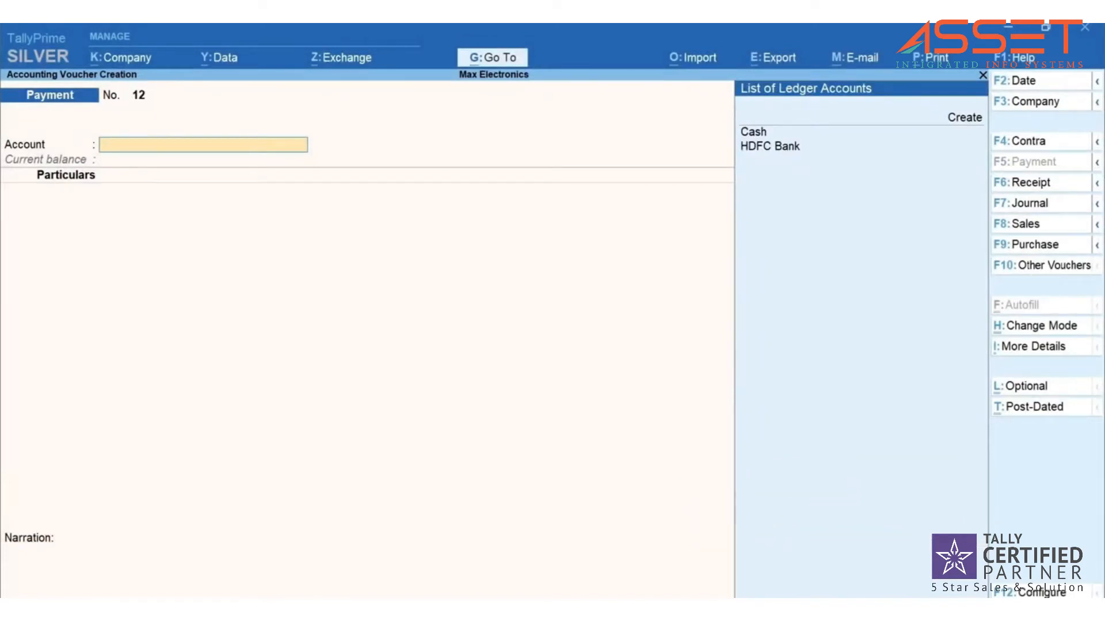
key(Down)
key(Down)
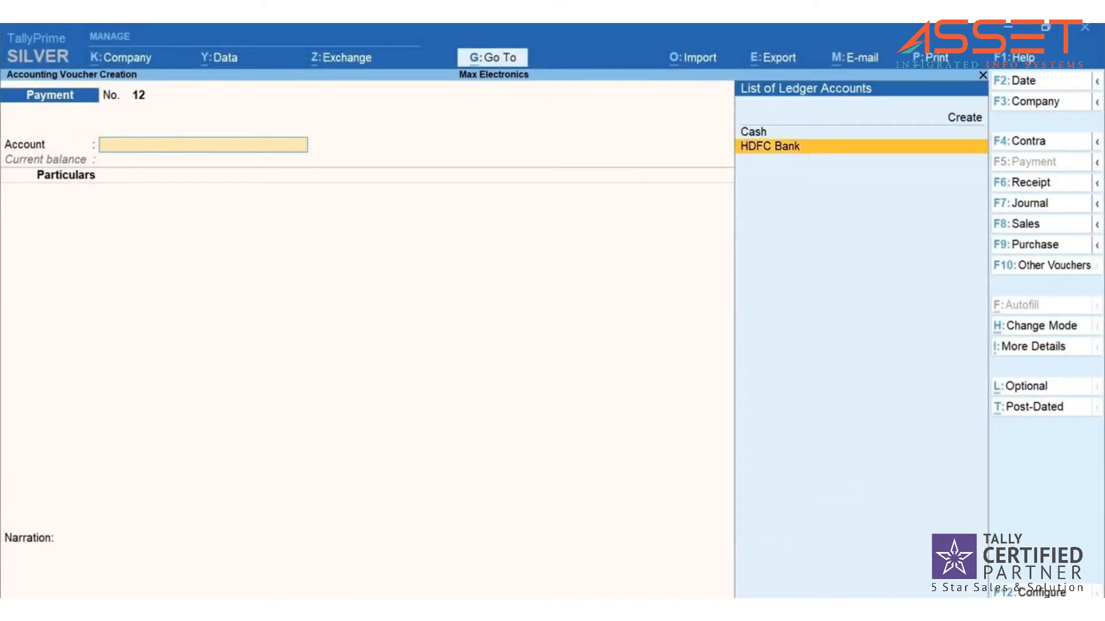
key(Return)
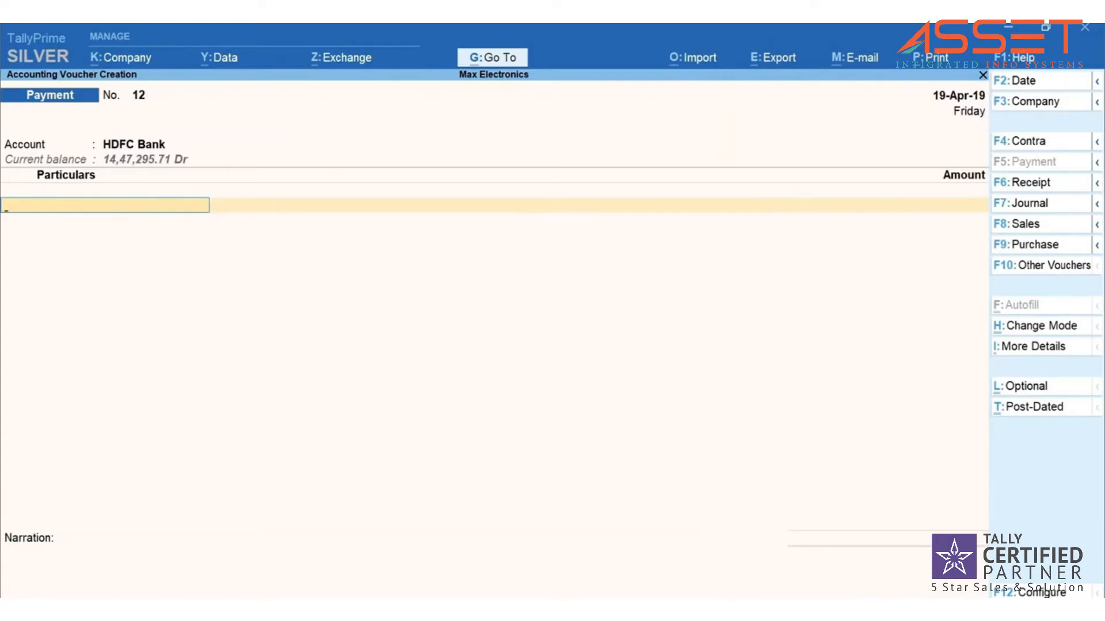
- Add Green View Hotels and Resorts to the voucher's particulars with an amount of 18,000
text(Gr)
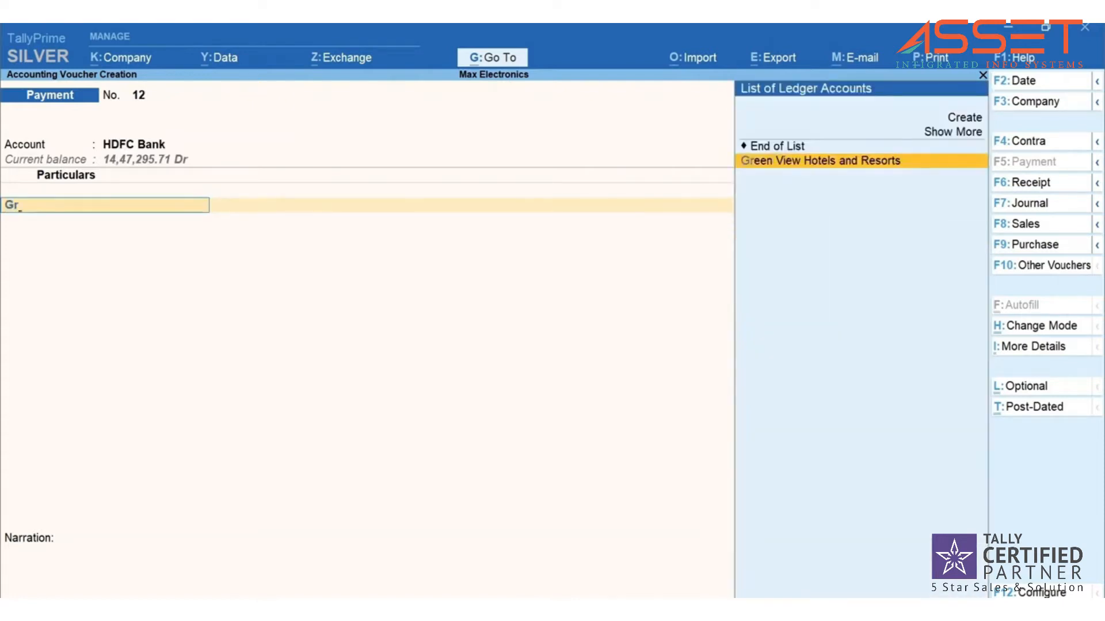
key(Return)
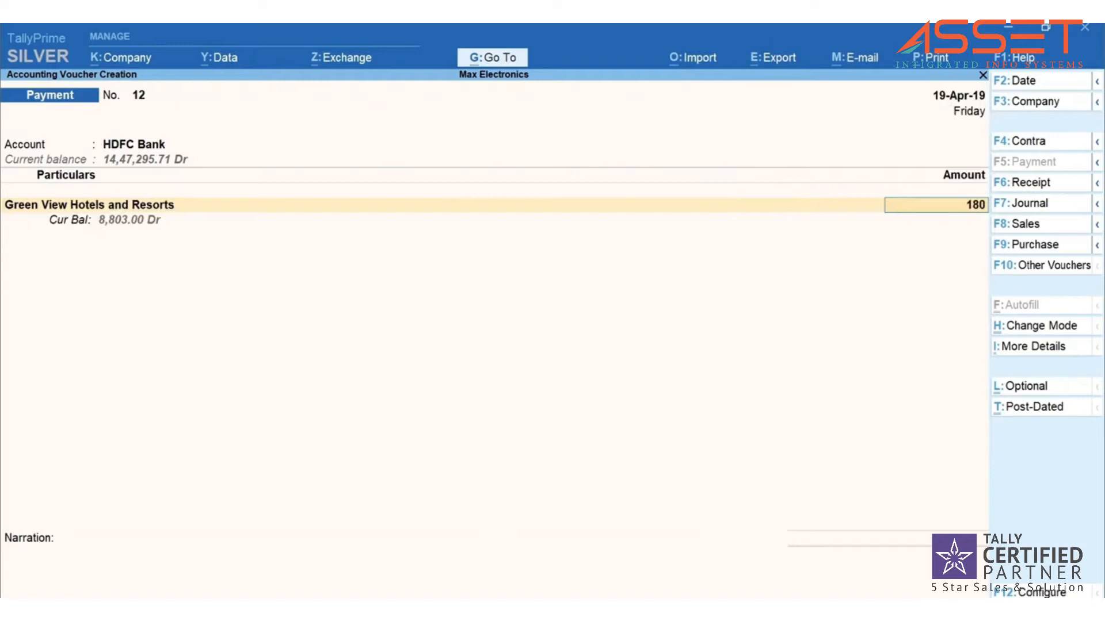
key(Return)
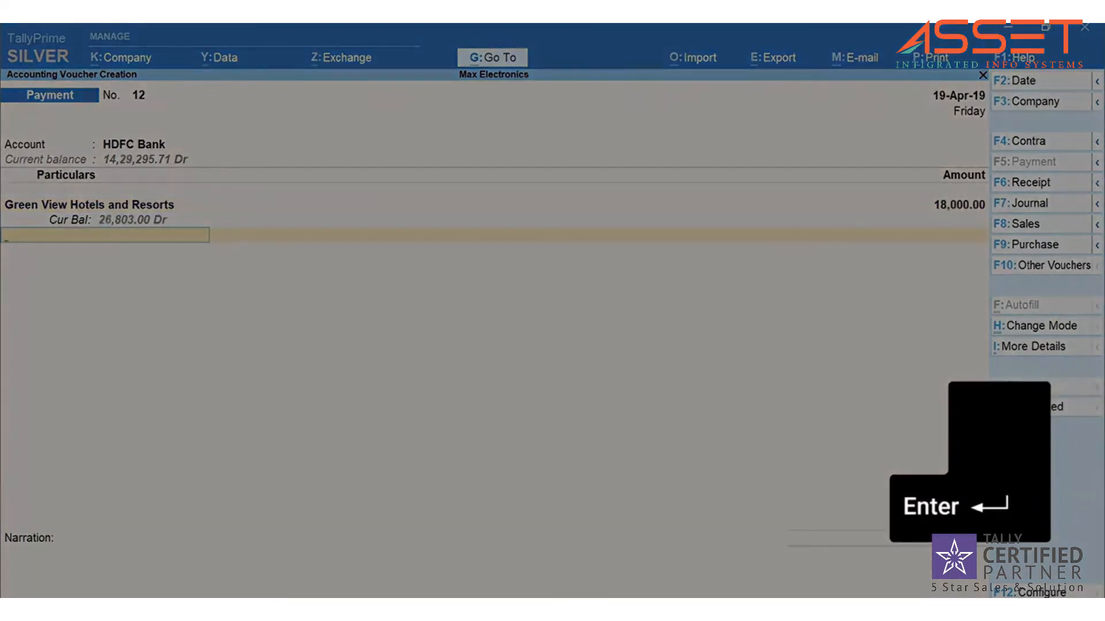
- Allocate the payment as Cheque with range Not Applicable and instrument number 100101, and save the payment voucher
key(Return)
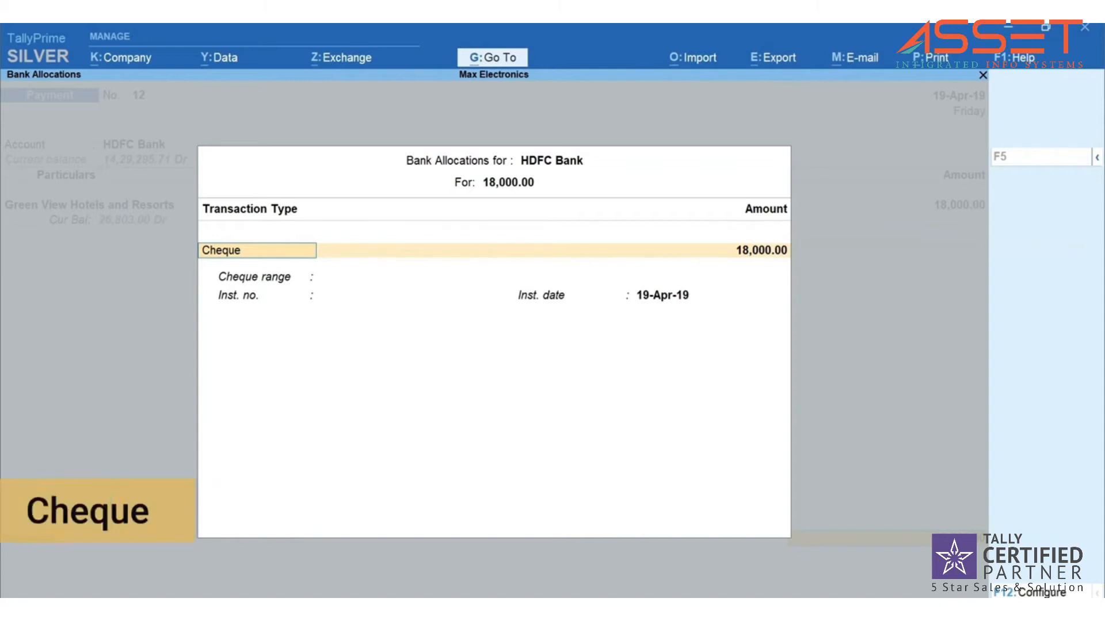
key(Return)
key(Return)
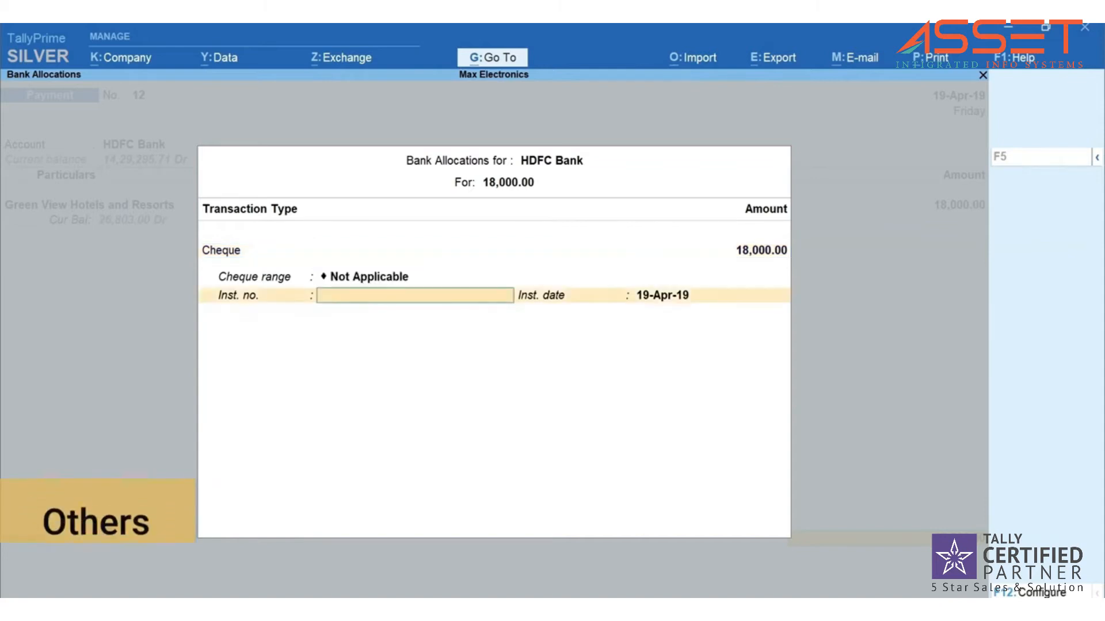
text(100101)
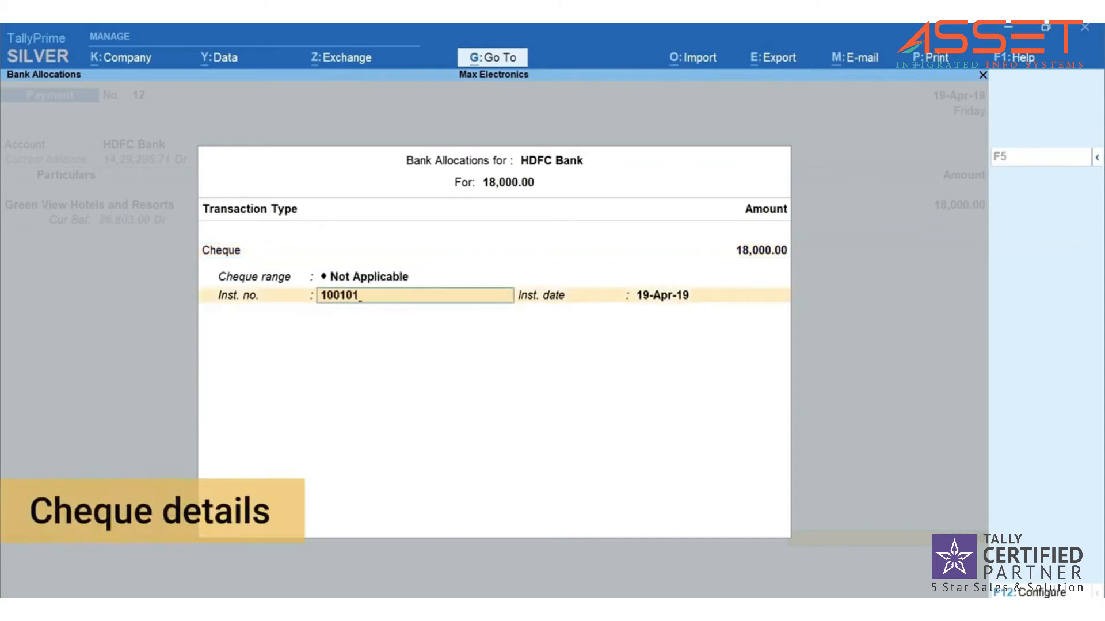
key(Return)
key(Return)
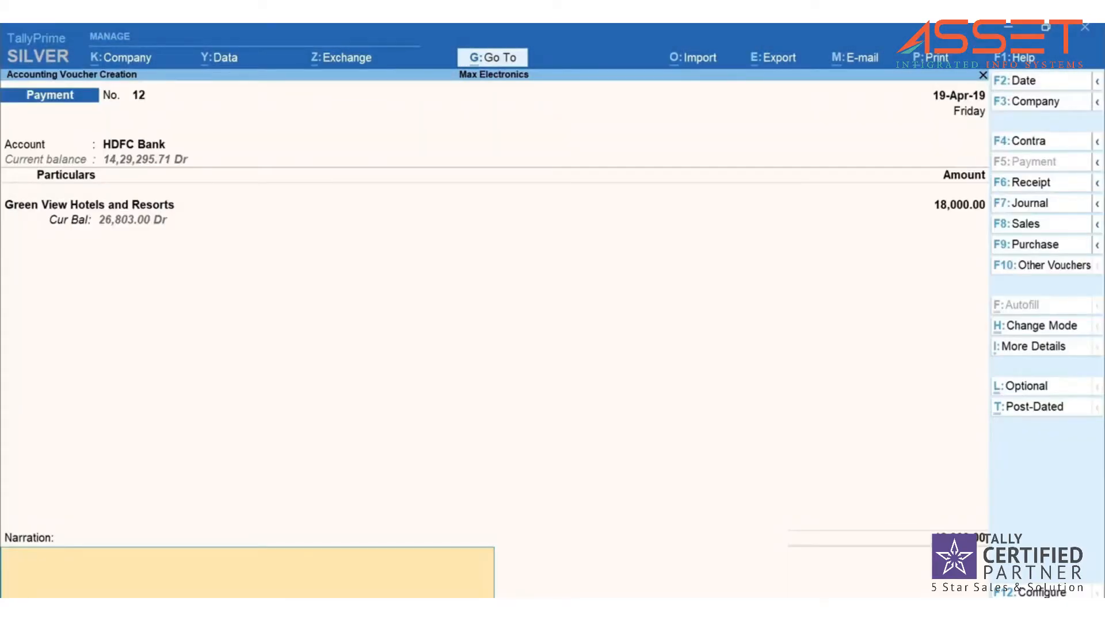
key(Return)
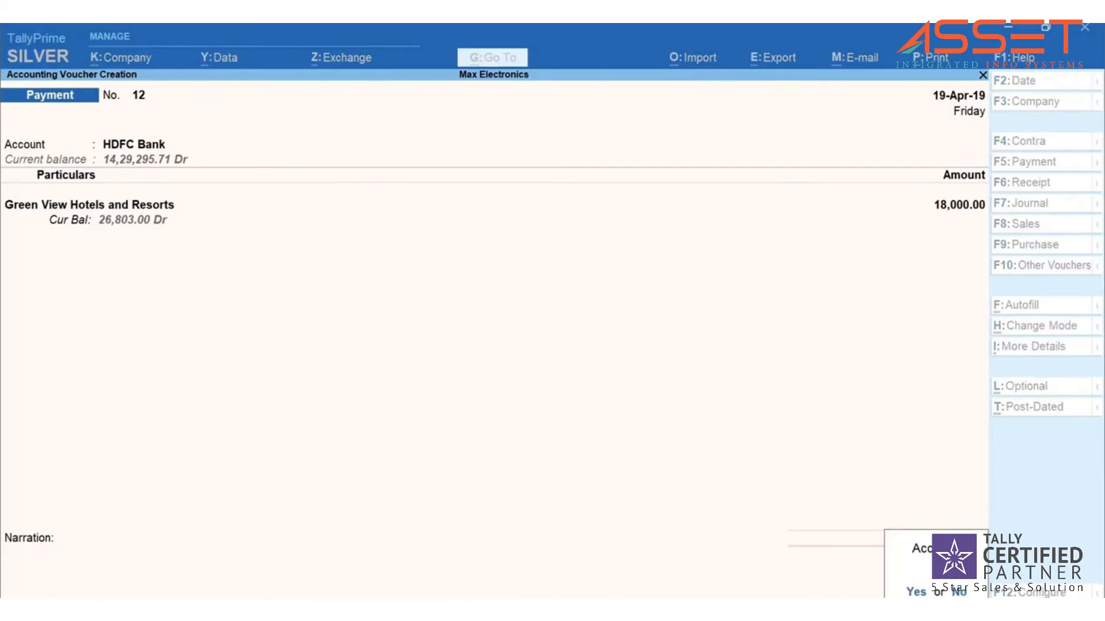
key(Return)
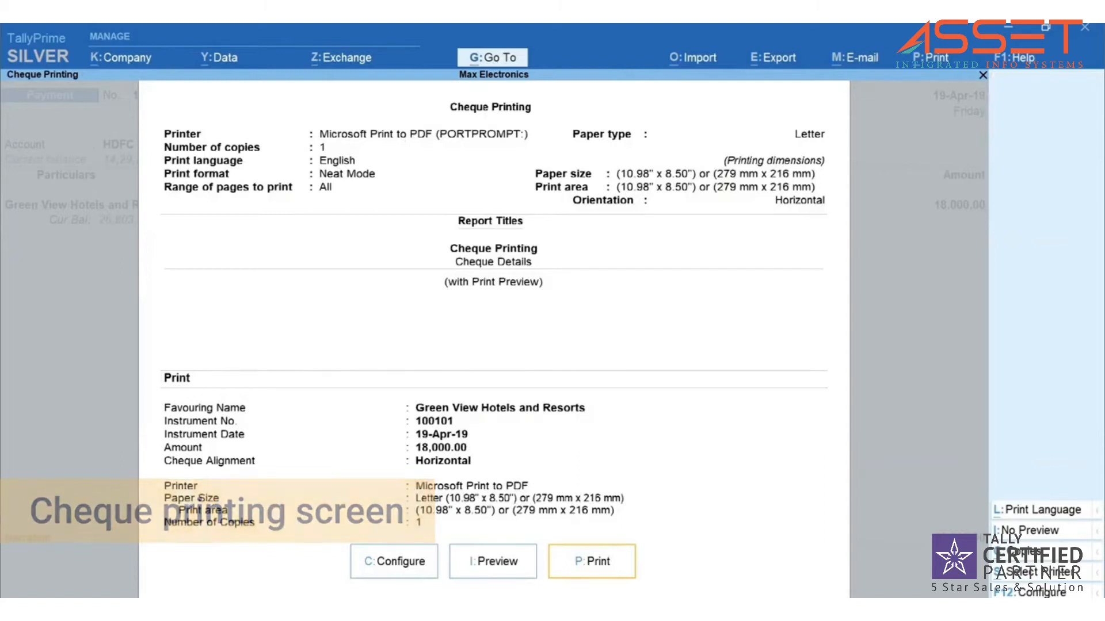
- Preview the Green View Hotels and Resorts cheque, and print it after opening its print configuration
key(i)
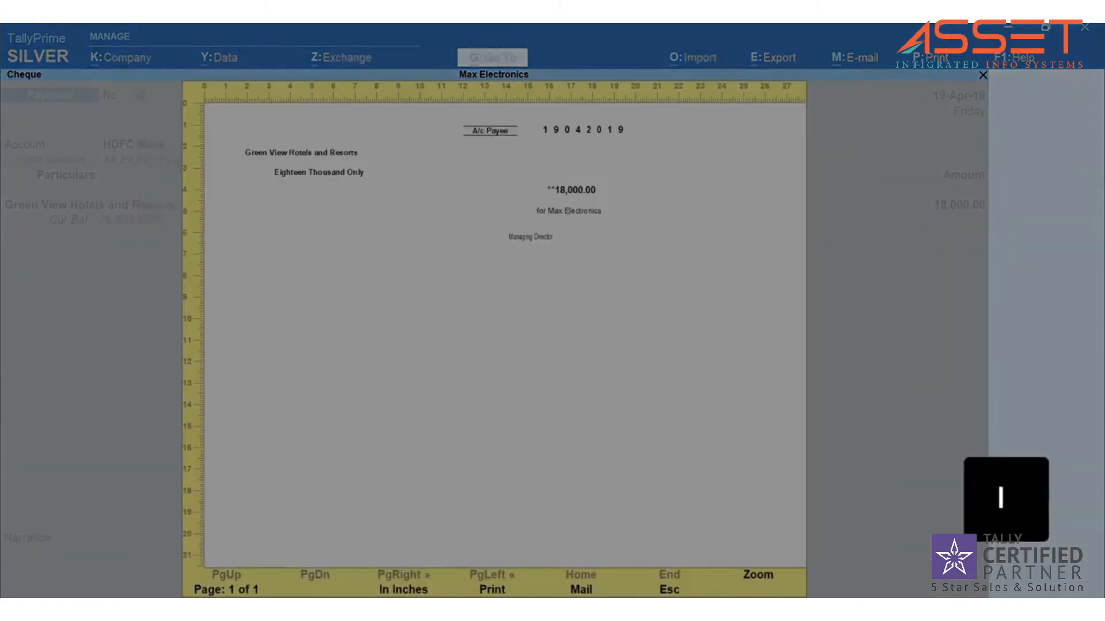
key(alt+z)
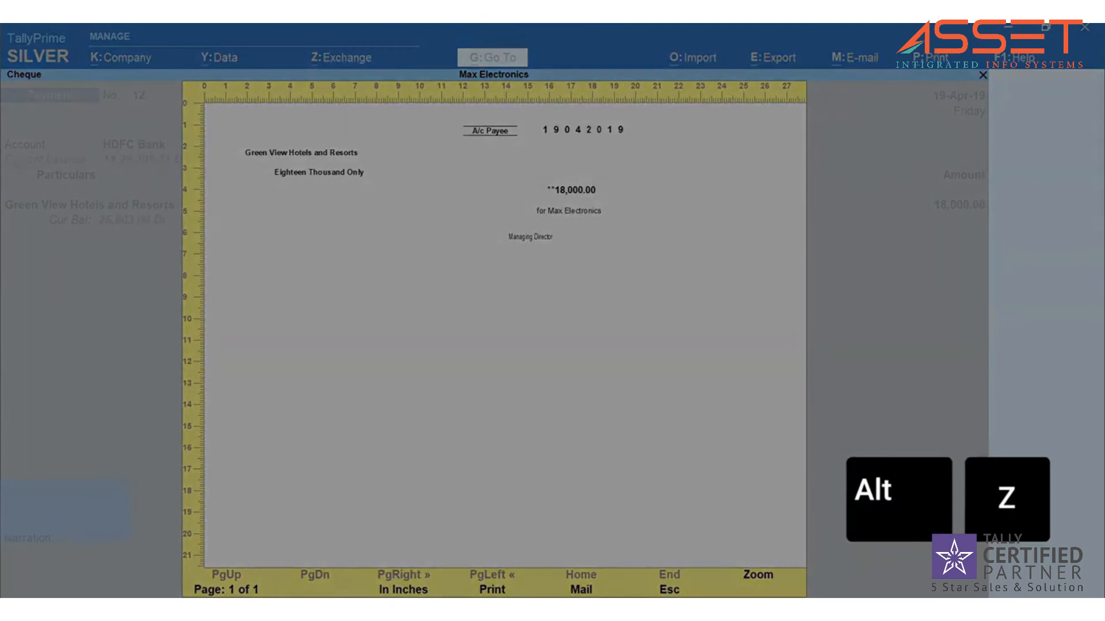
key(Escape)
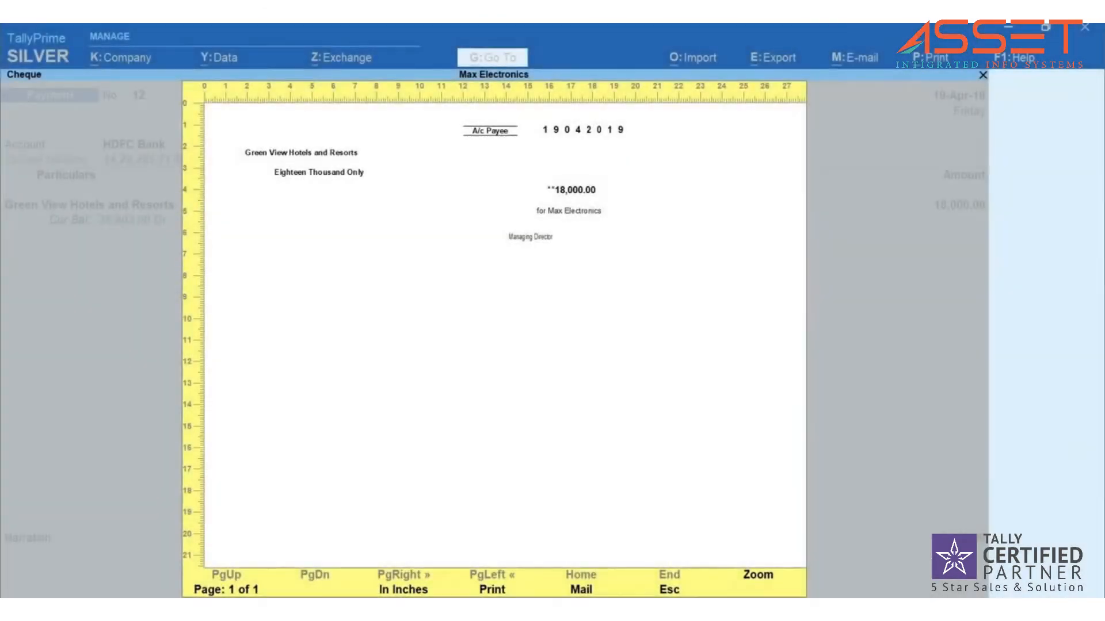
key(c)
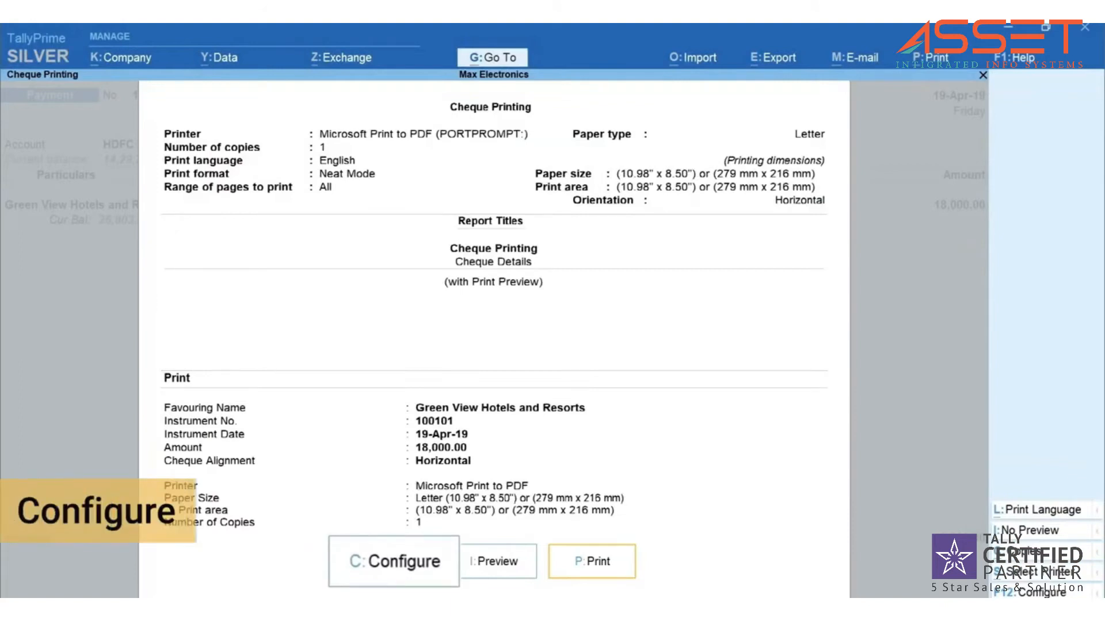
key(p)
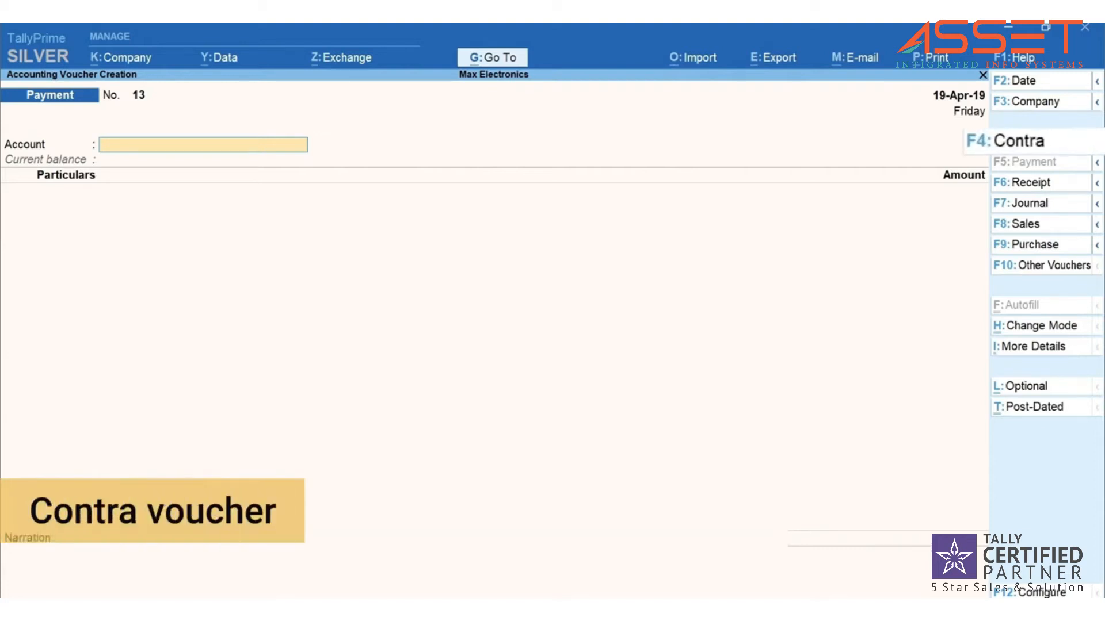
- Start a contra voucher with Cash as the account
key(F4)
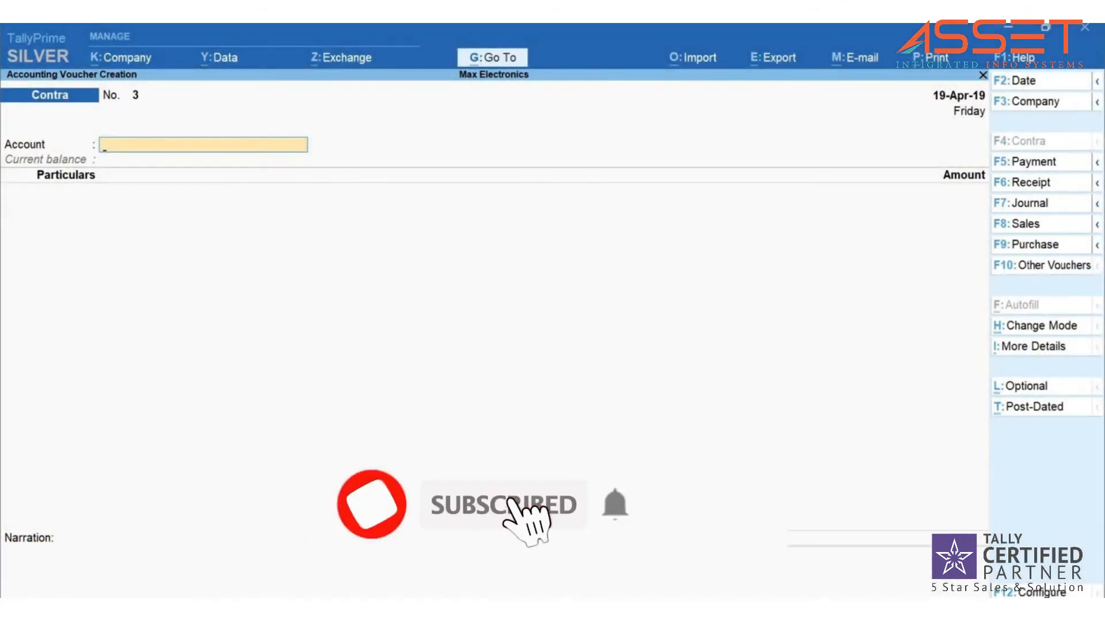
text(cash)
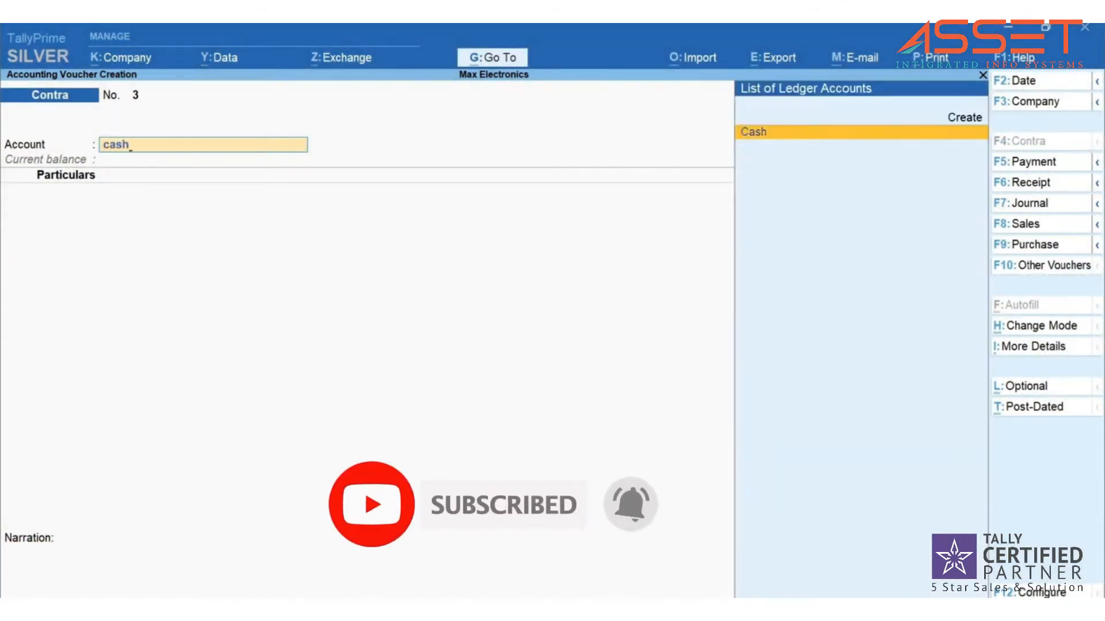
key(Return)
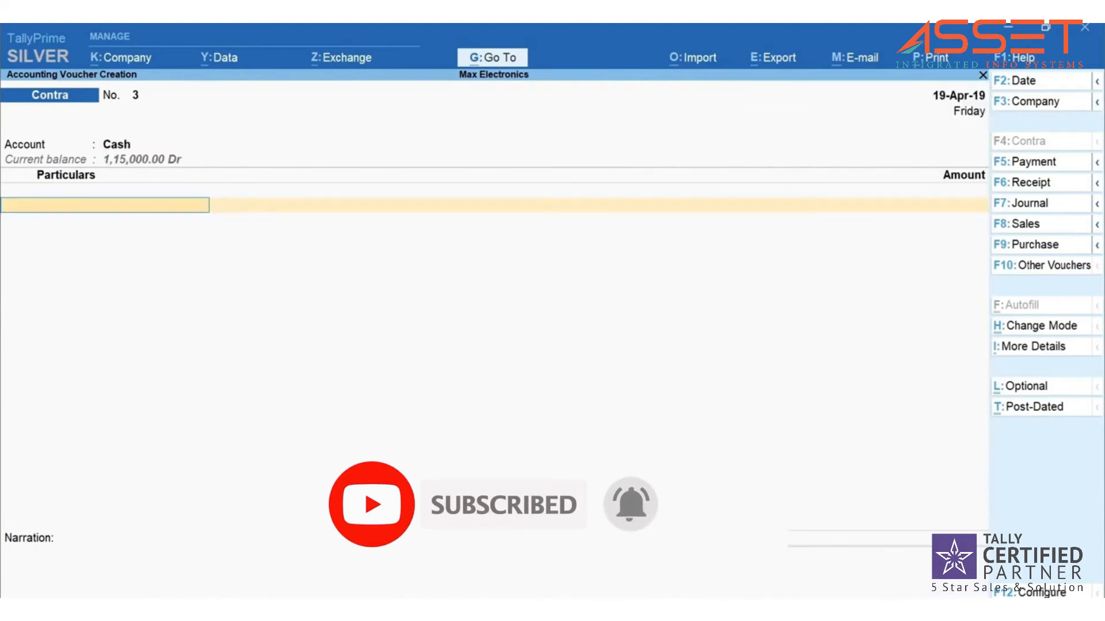
- Add HDFC Bank to the contra voucher's particulars with an amount of 15,000
text(hd)
key(Return)
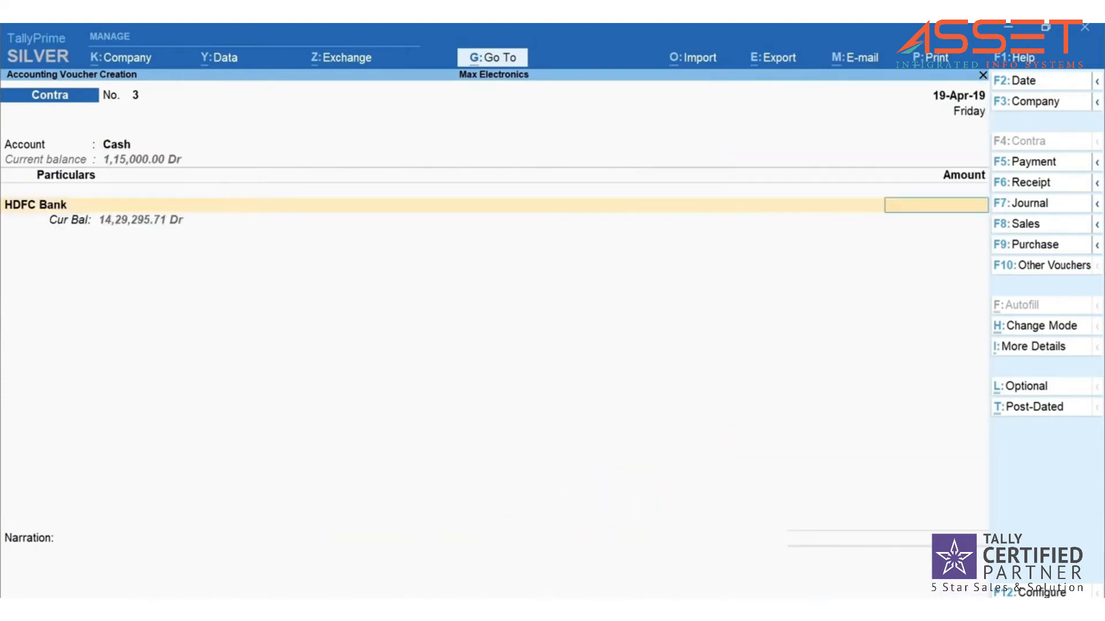
text(15,000)
key(Return)
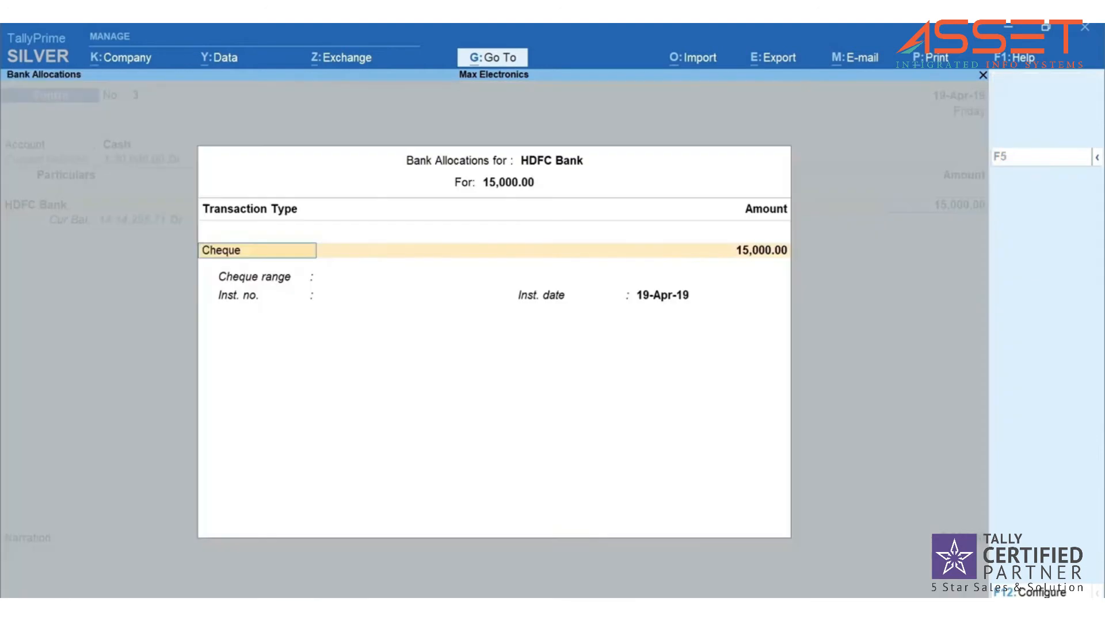
- Allocate the HDFC Bank amount as Cheque with cheque range Not Applicable and instrument number 100102
key(Return)
key(Return)
text(100102)
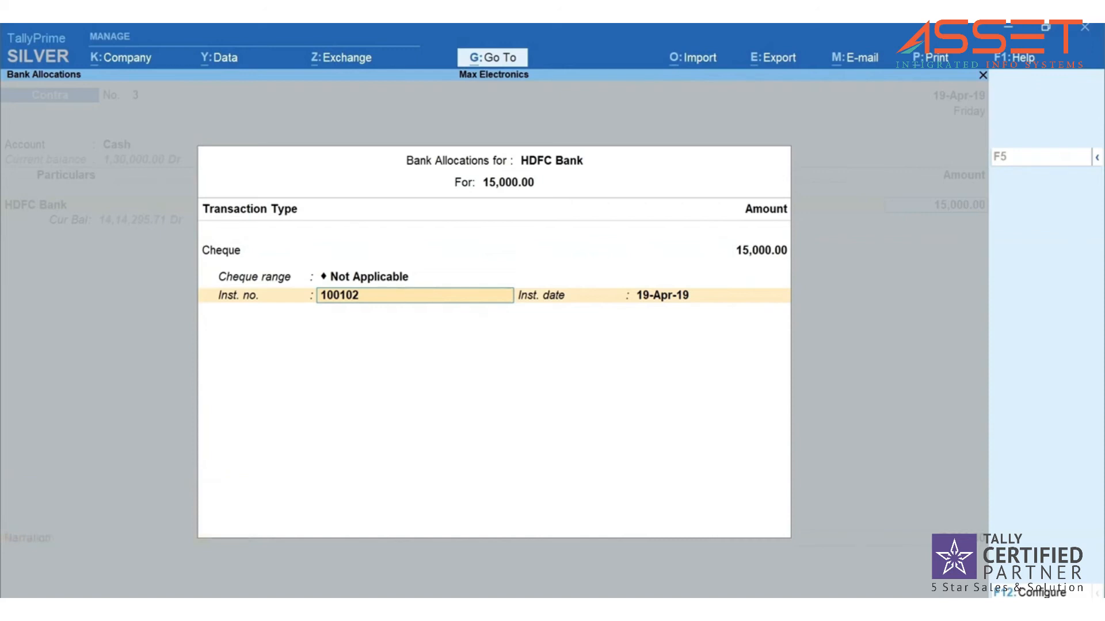
- Configure the bank allocations to show the favouring name, keeping the other display options as they are
key(F12)
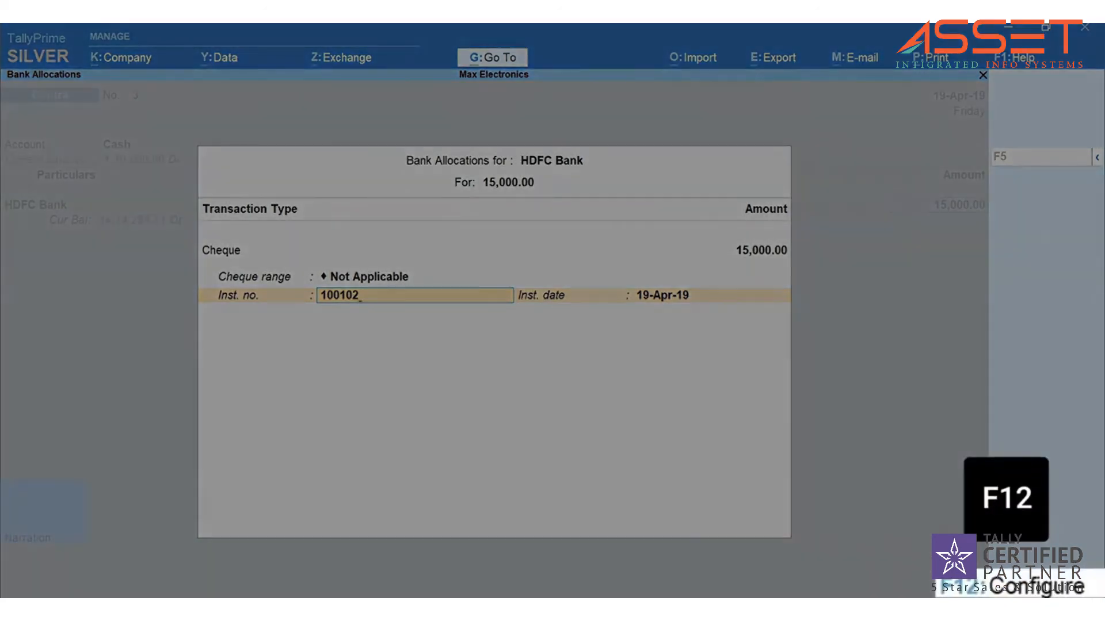
key(Return)
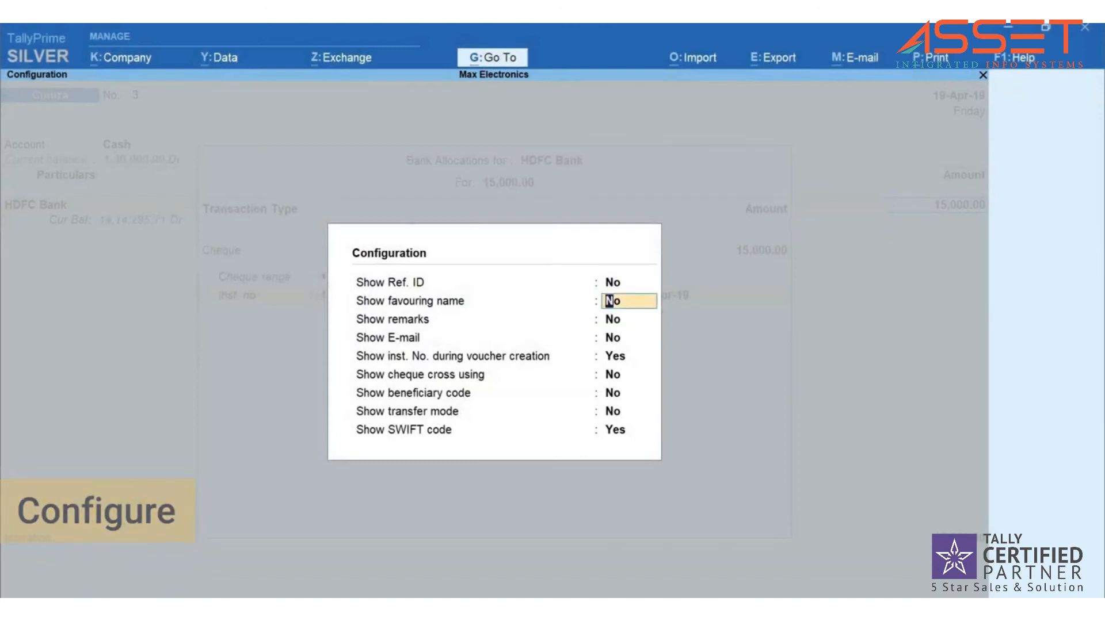
text(y)
key(Return)
key(Return)
key(Return)
key(Return)
key(Return)
key(Return)
key(Return)
key(Return)
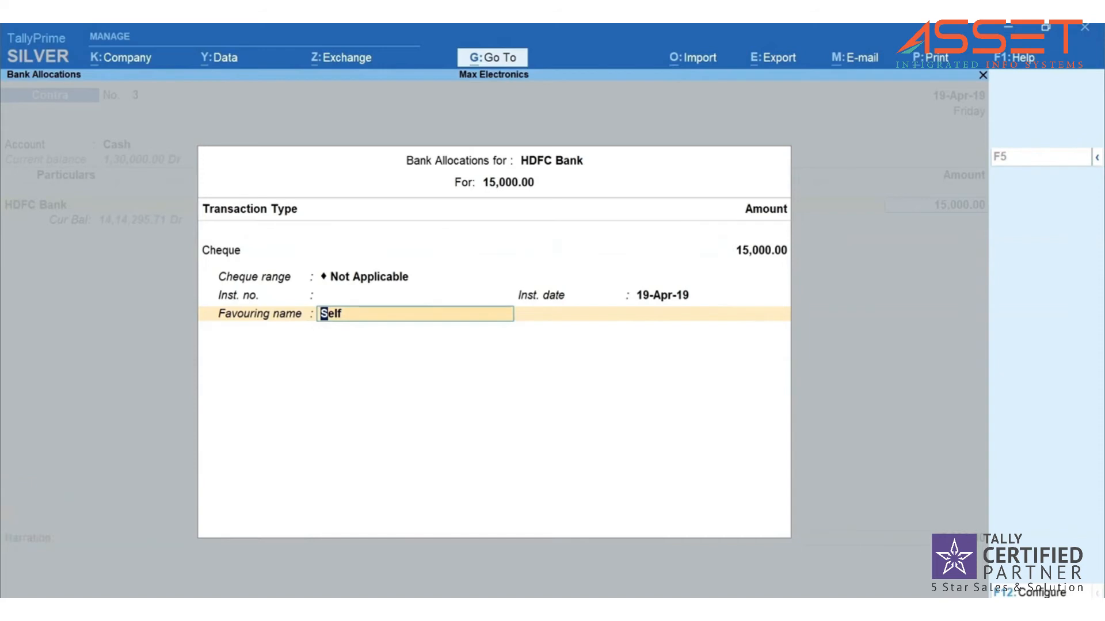
- Accept Self as the cheque's favouring name and save the contra voucher without a narration
key(Return)
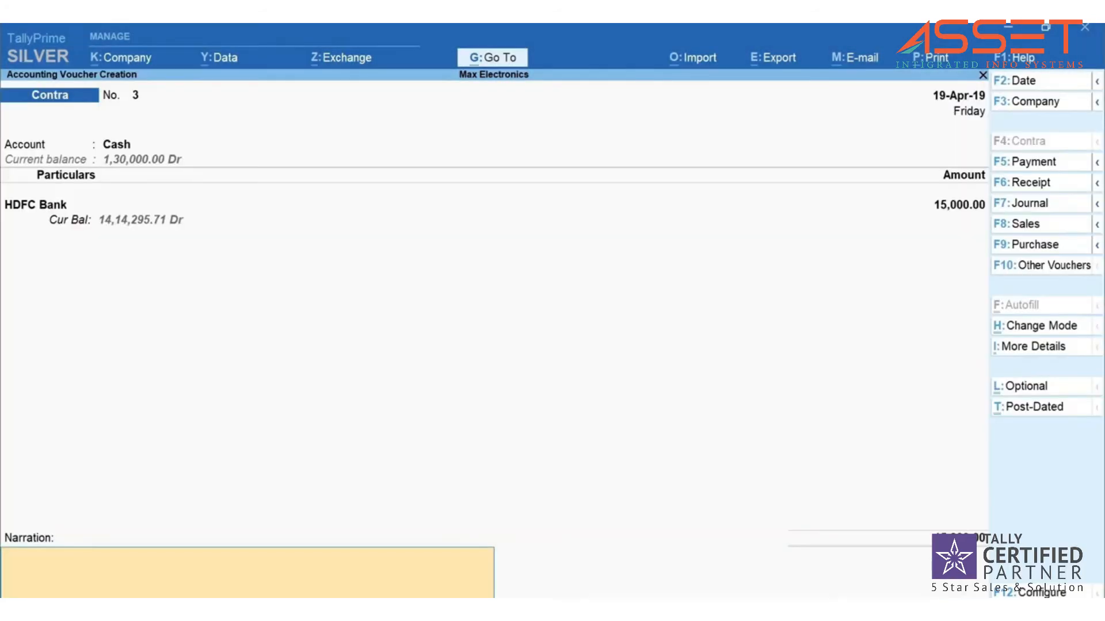
key(Return)
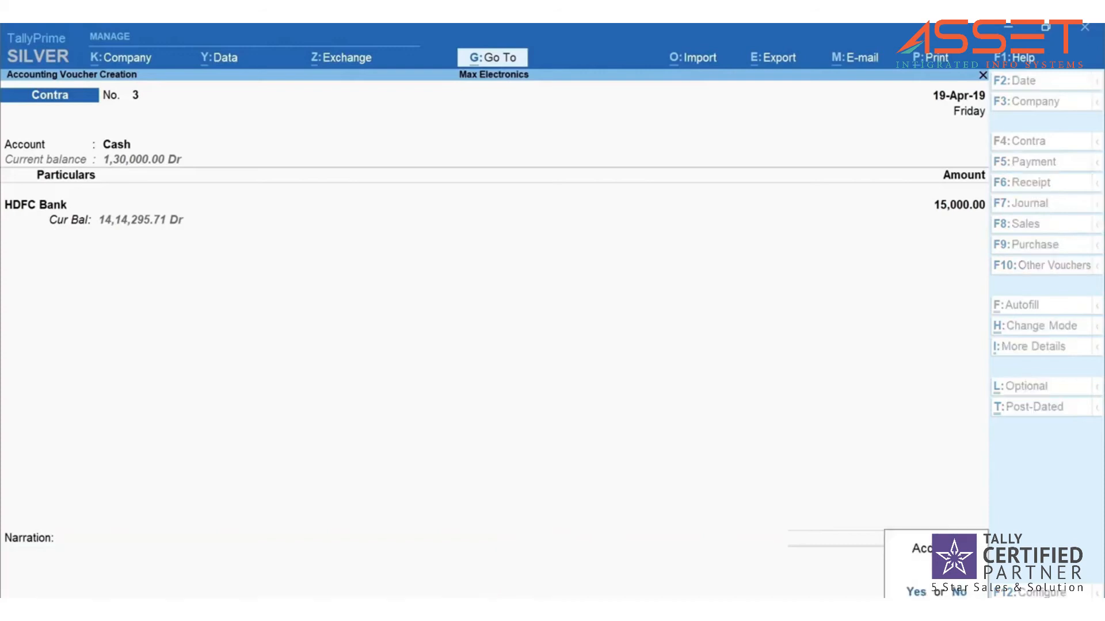
key(Return)
- Preview the 15,000 Self cheque with the zoomed view, and print it
key(i)
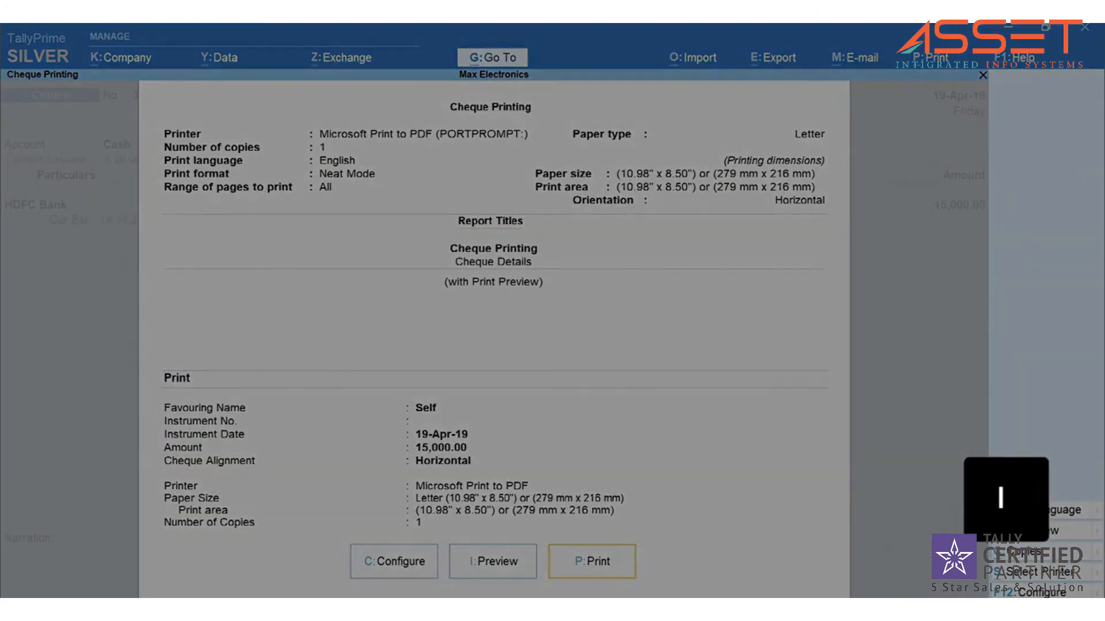
key(alt+z)
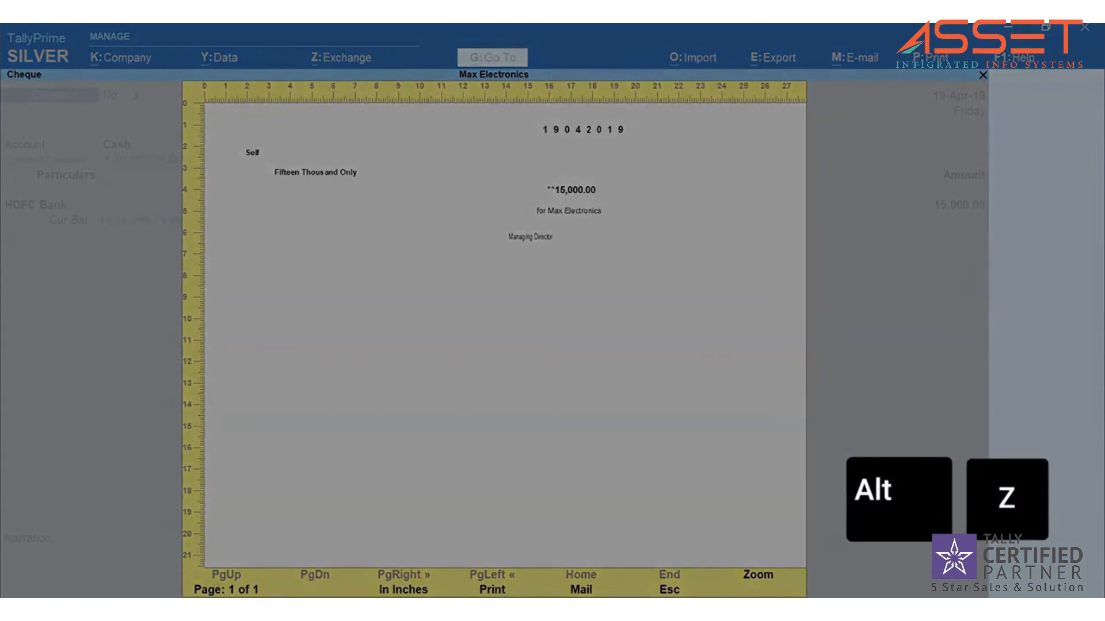
key(Escape)
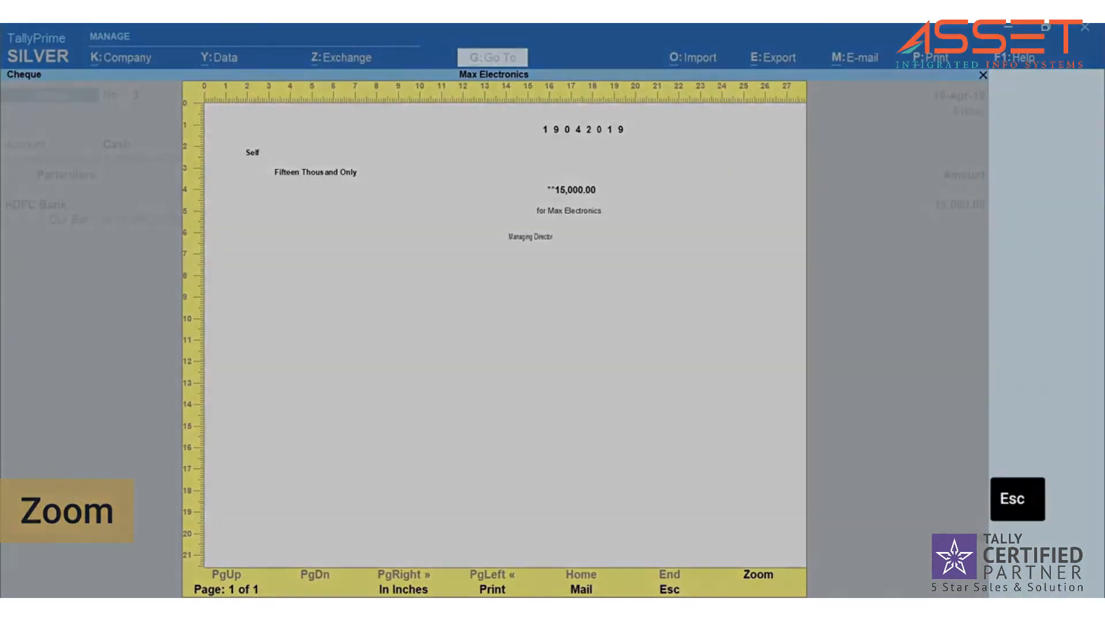
key(p)
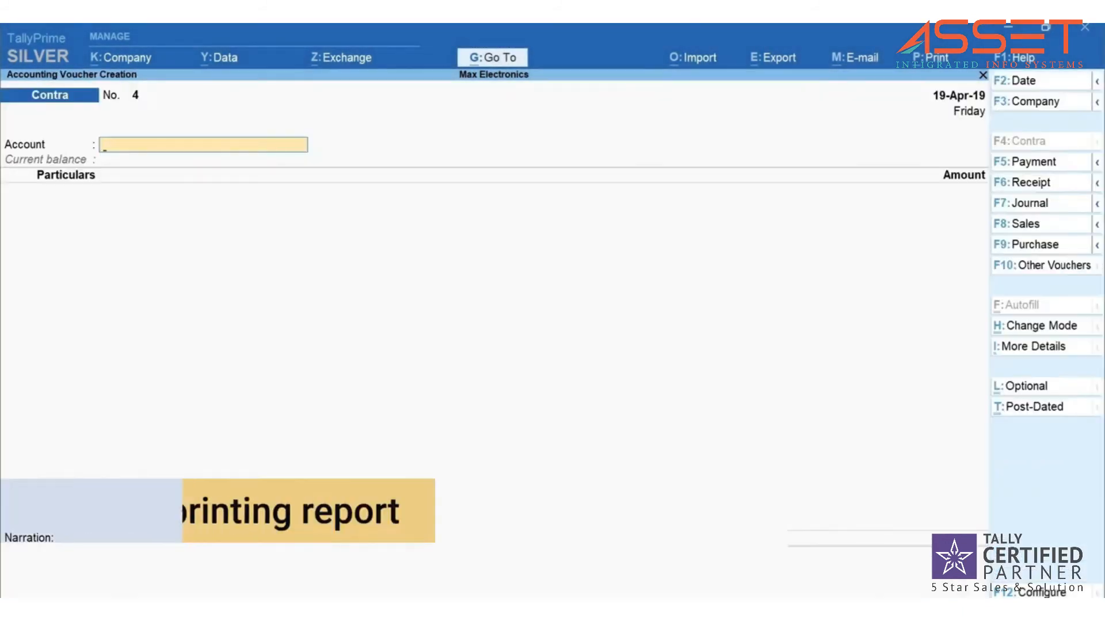
- Leave voucher creation and open the Cheque Printing report for HDFC Bank from the banking utilities
key(Escape)
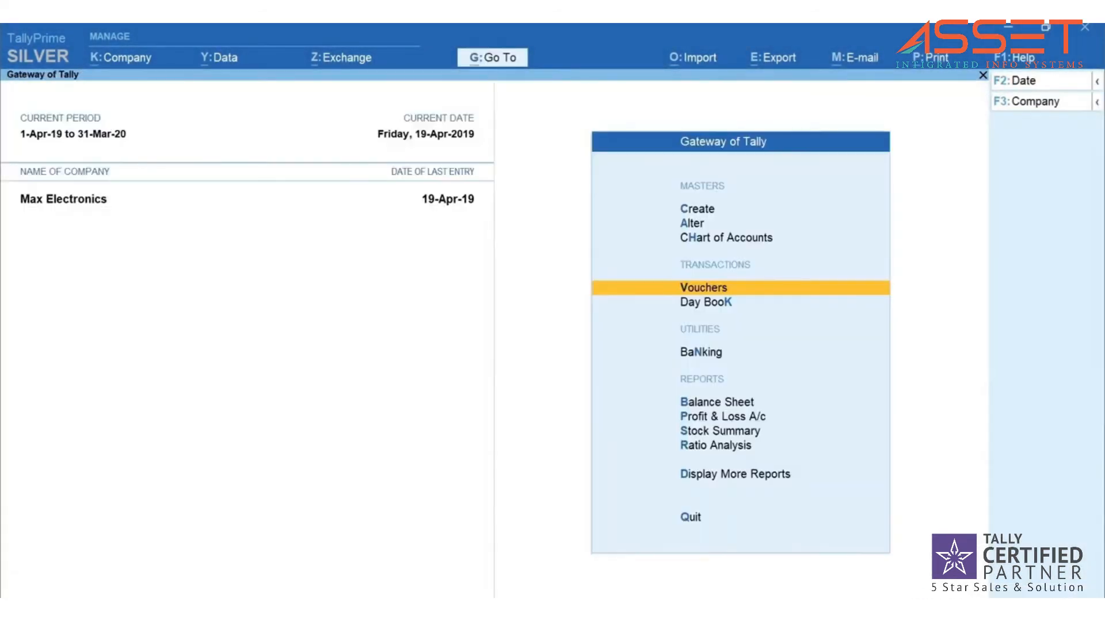
key(n)
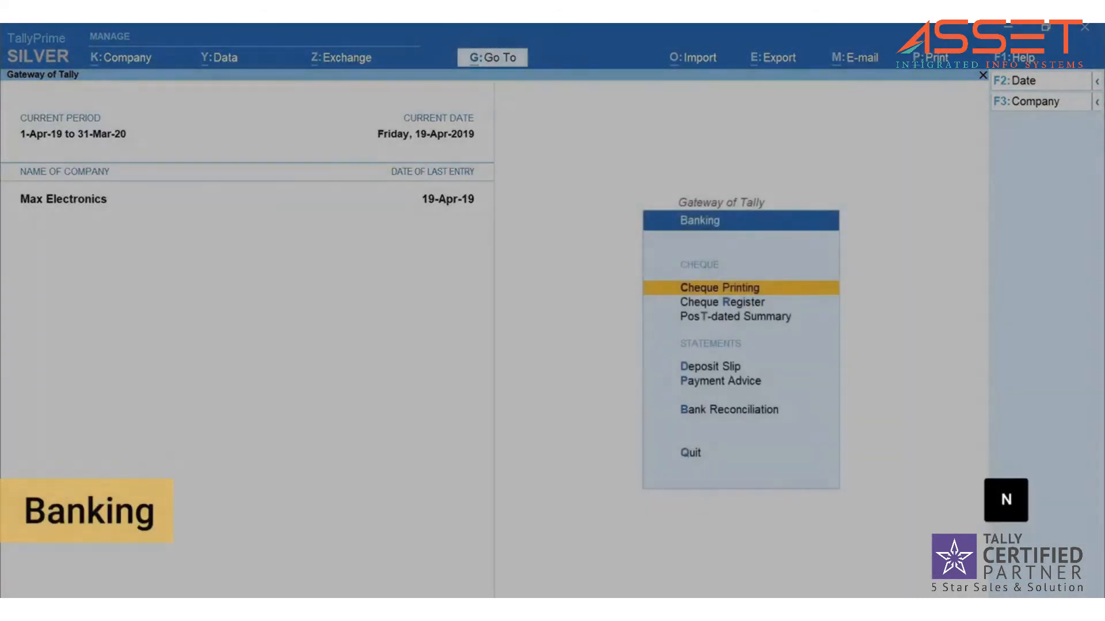
key(Return)
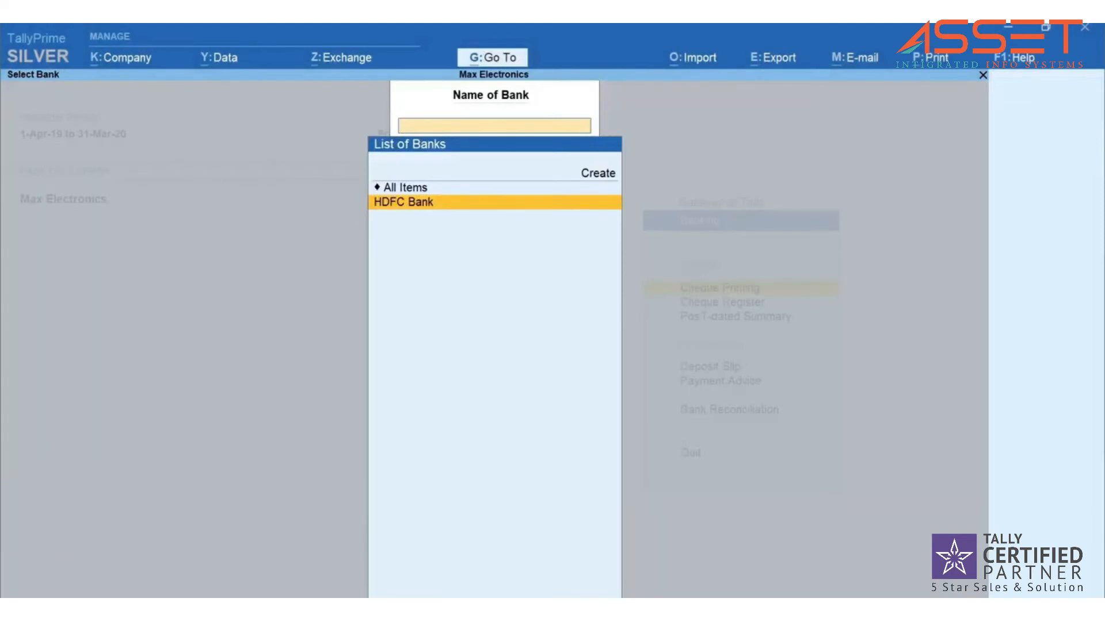
key(Return)
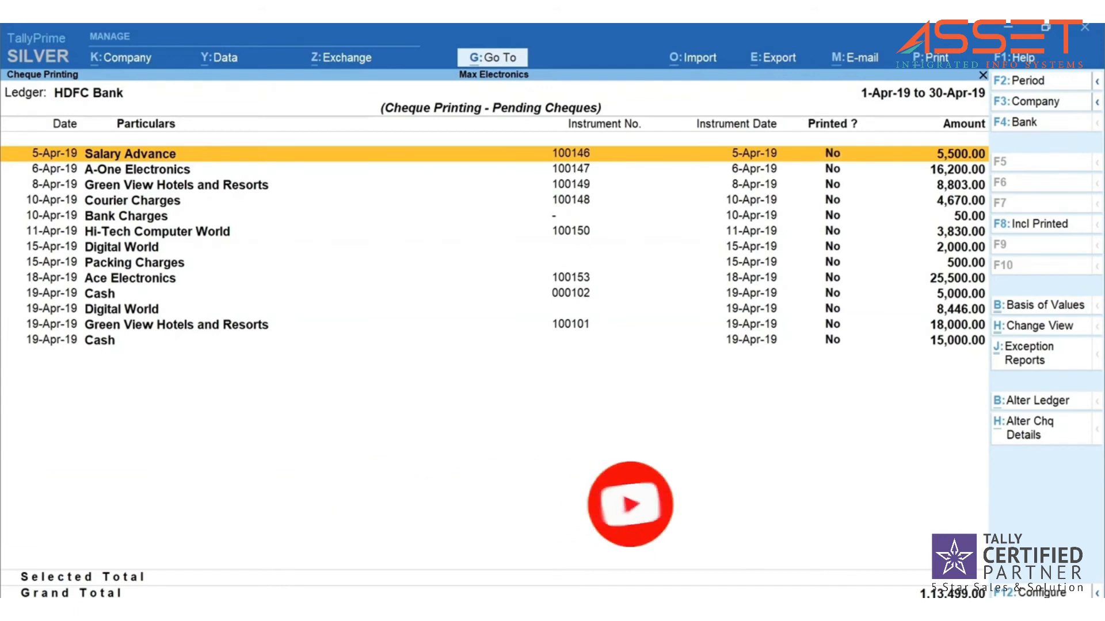
- Select the pending Salary Advance, A-One Electronics, Green View Hotels and Resorts (8-Apr-19) and Courier Charges cheques for printing
key(space)
key(Down)
key(space)
key(Down)
key(space)
key(Down)
key(space)
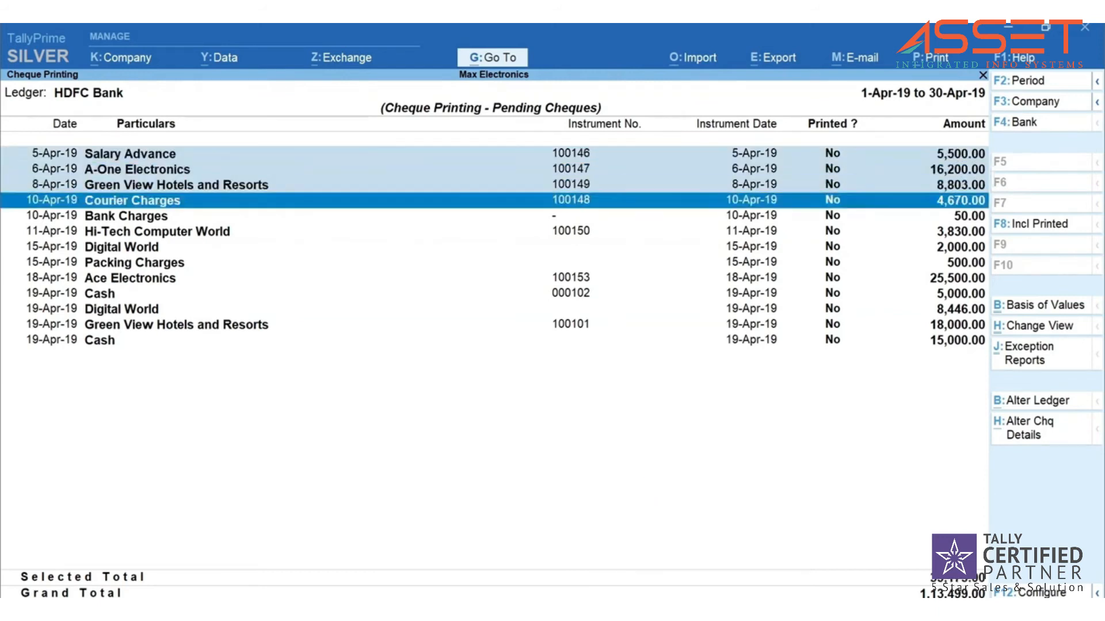
- Start printing the selected cheques with details shown before printing, preview and print the Salary Advance cheque, and skip the remaining ones
key(ctrl+p)
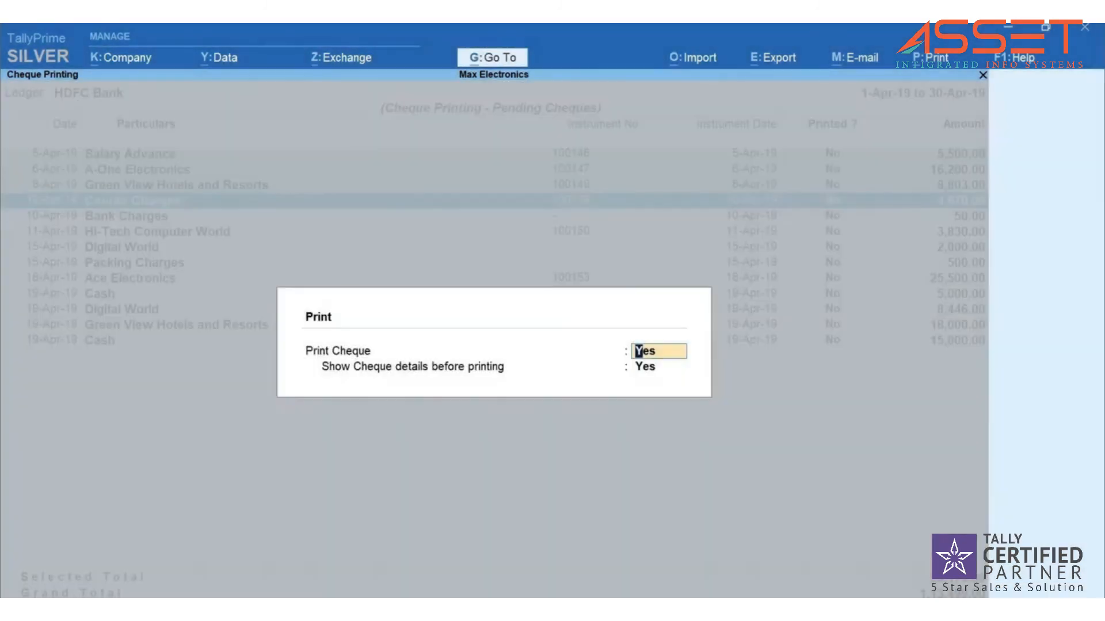
key(Return)
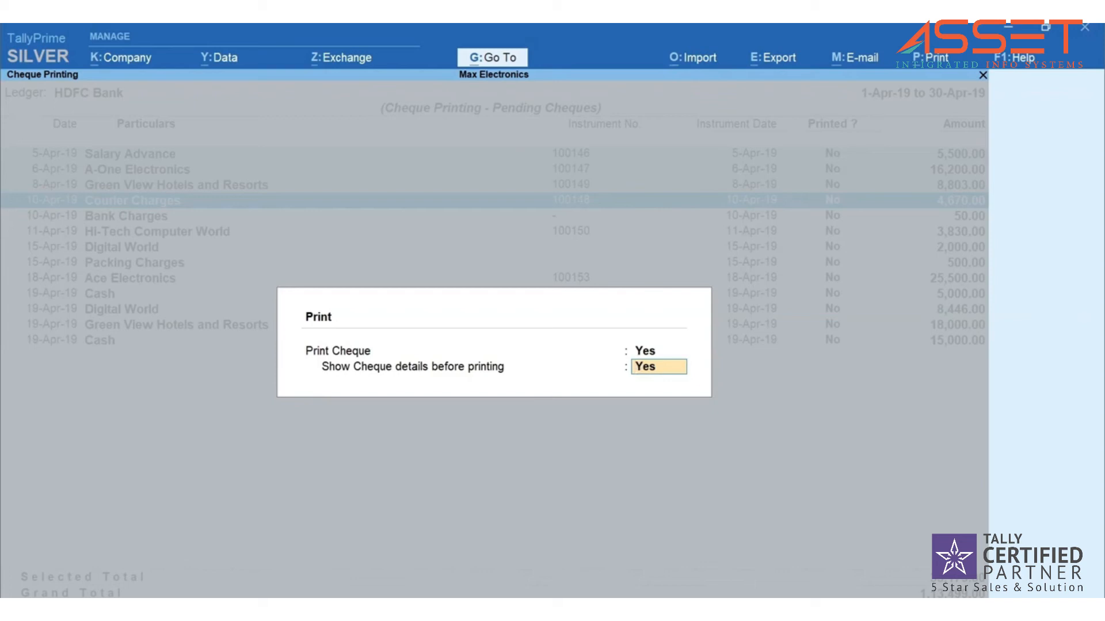
key(Return)
key(i)
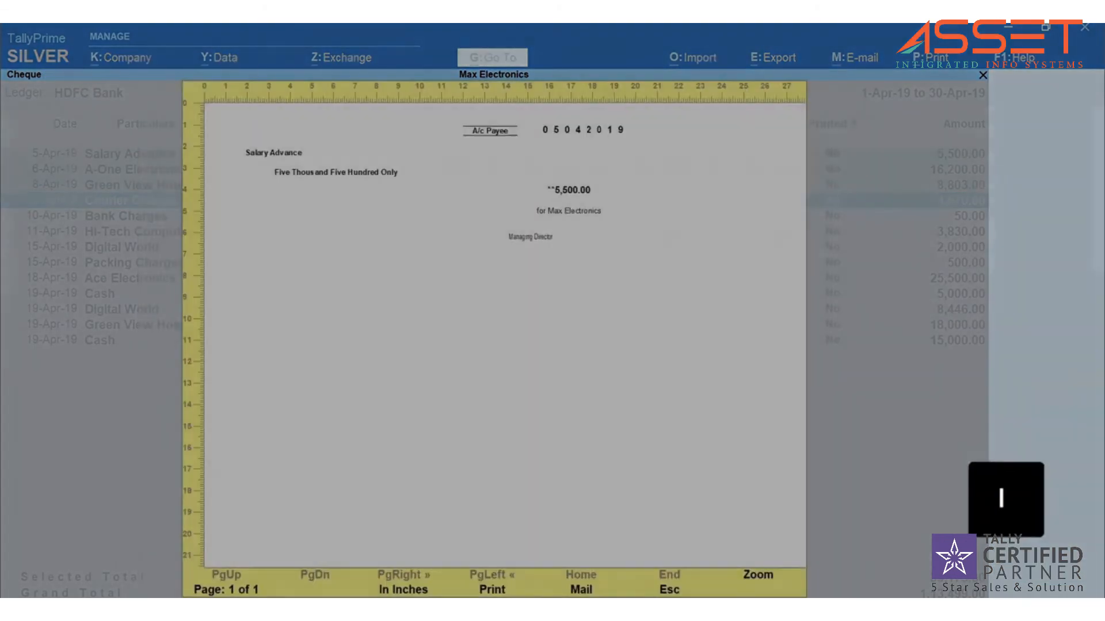
key(p)
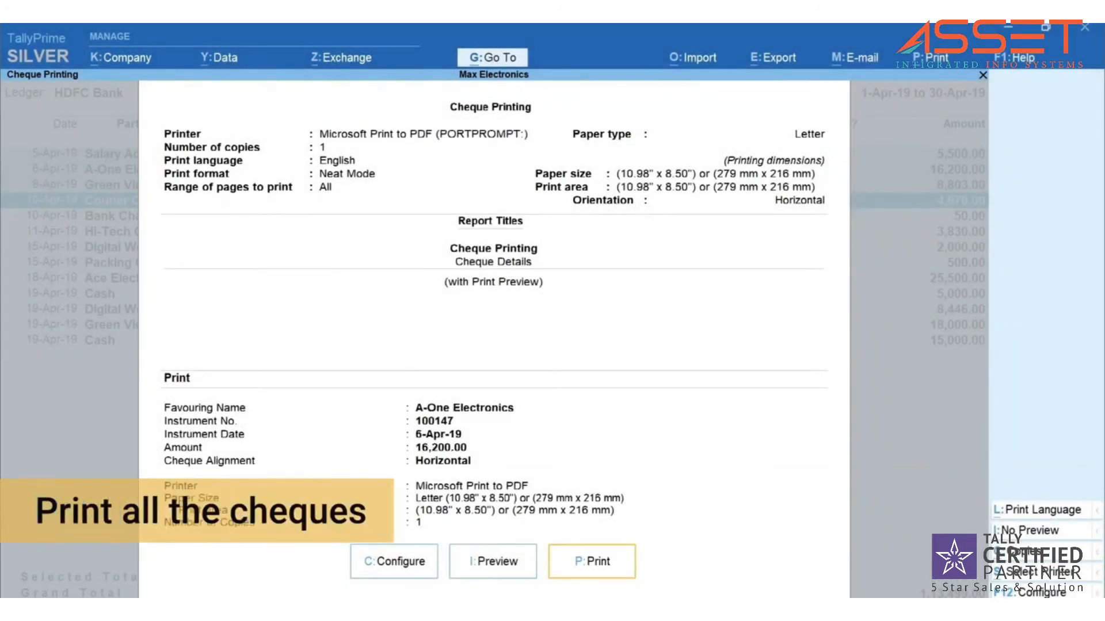
key(Escape)
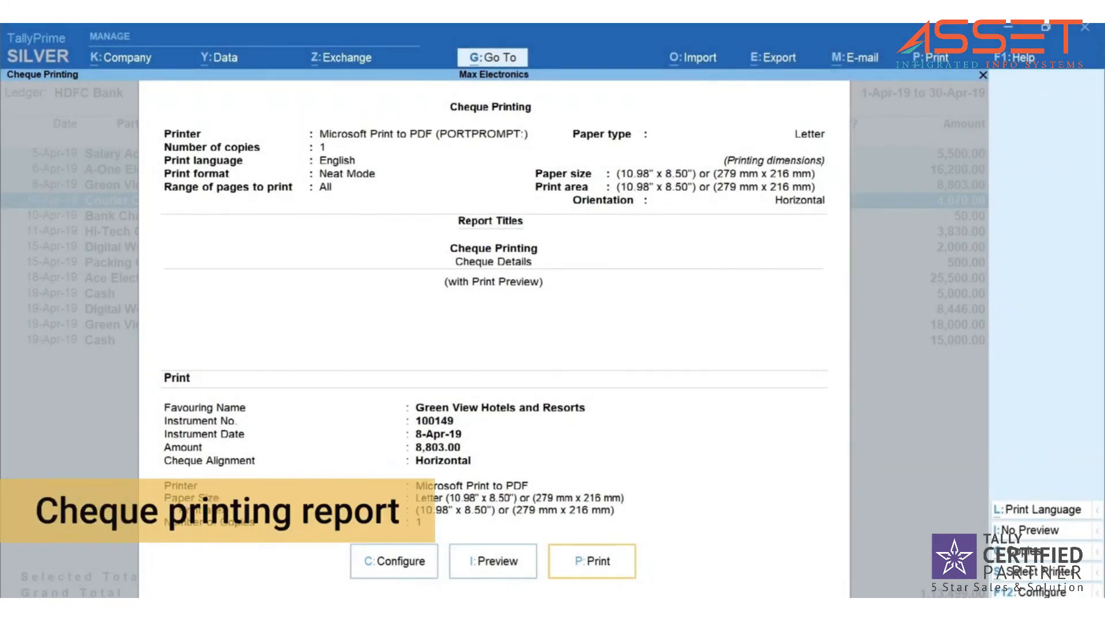
key(Escape)
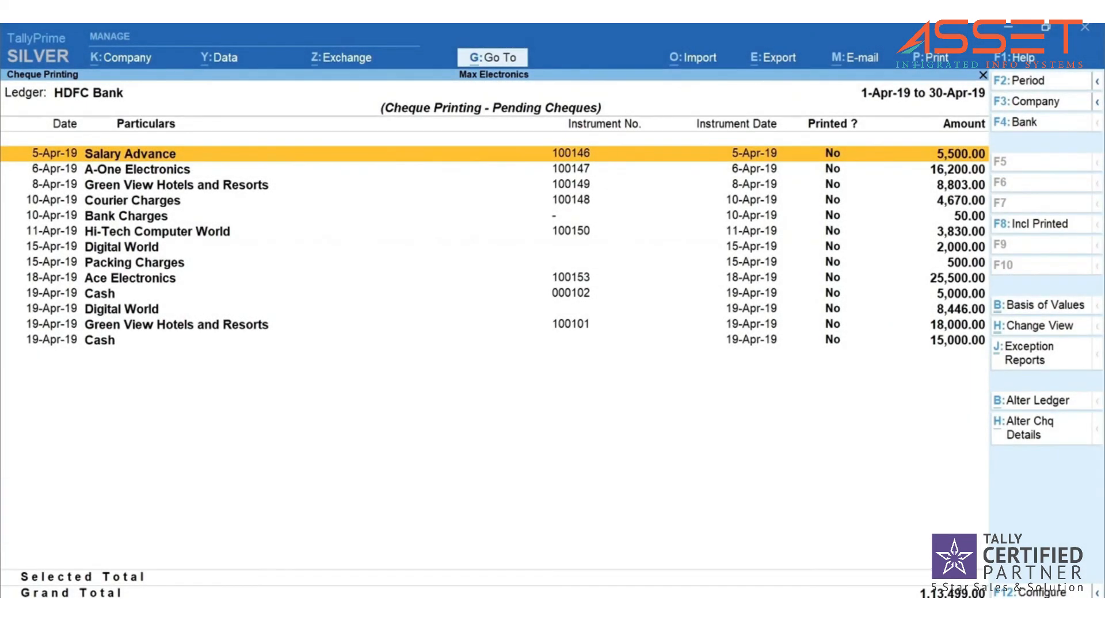
- Alter the cheque details of the Bank Charges entry to instrument number 145refd and save the change
key(alt+h)
key(Down)
key(Down)
key(Down)
key(Down)
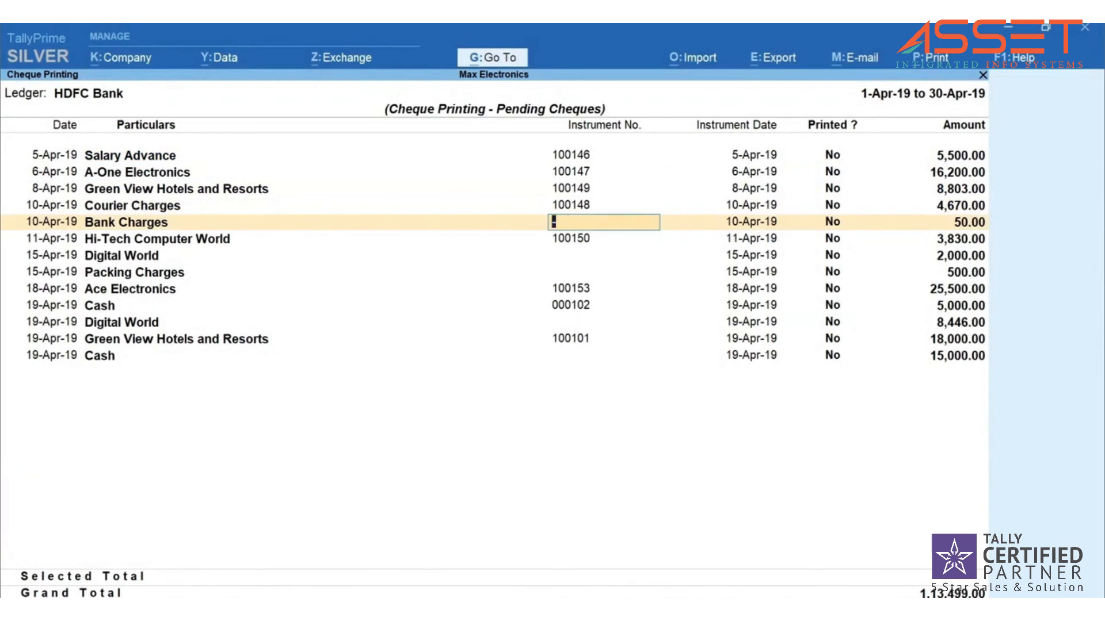
key(ctrl+a)
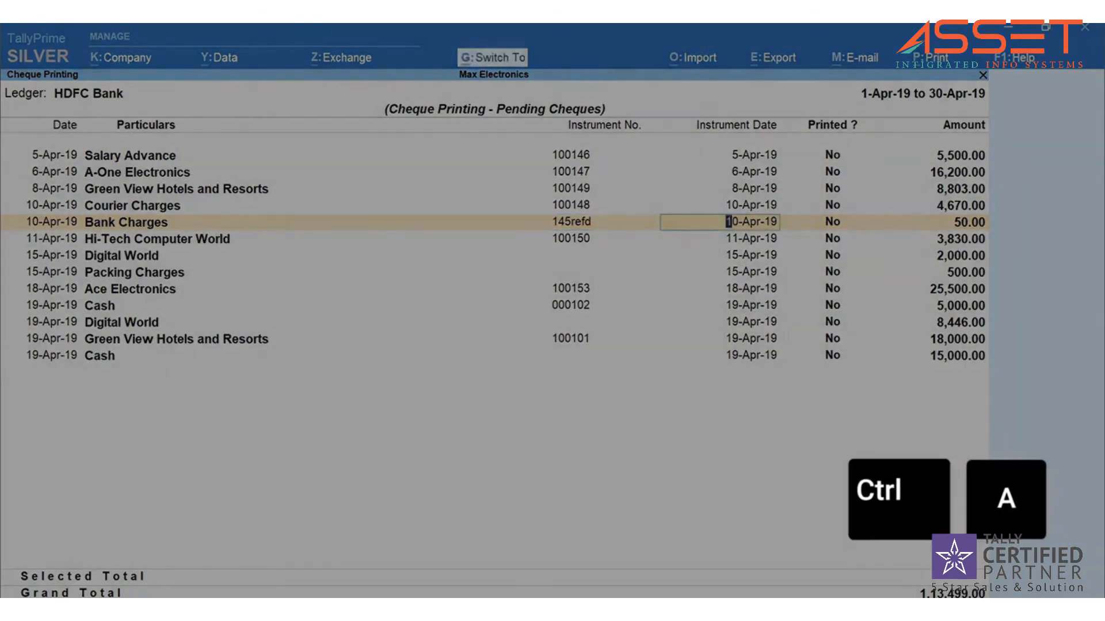